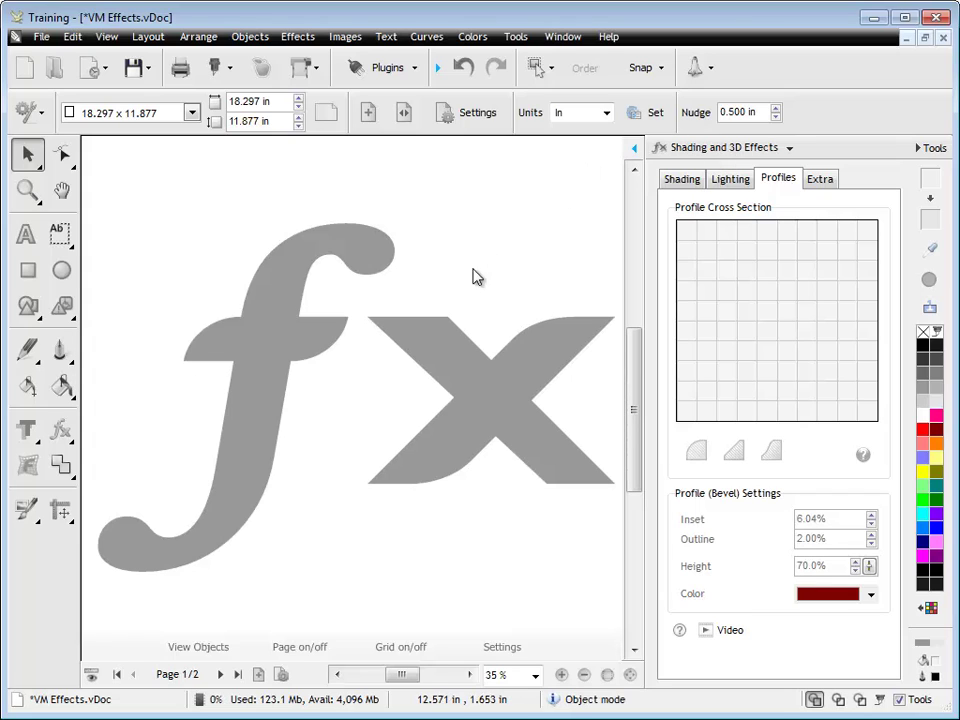
# Apply the Reflective Red 05 preset to the fx text after previewing Reflective gold 02 and Natural Stone
pyautogui.click(381, 251)
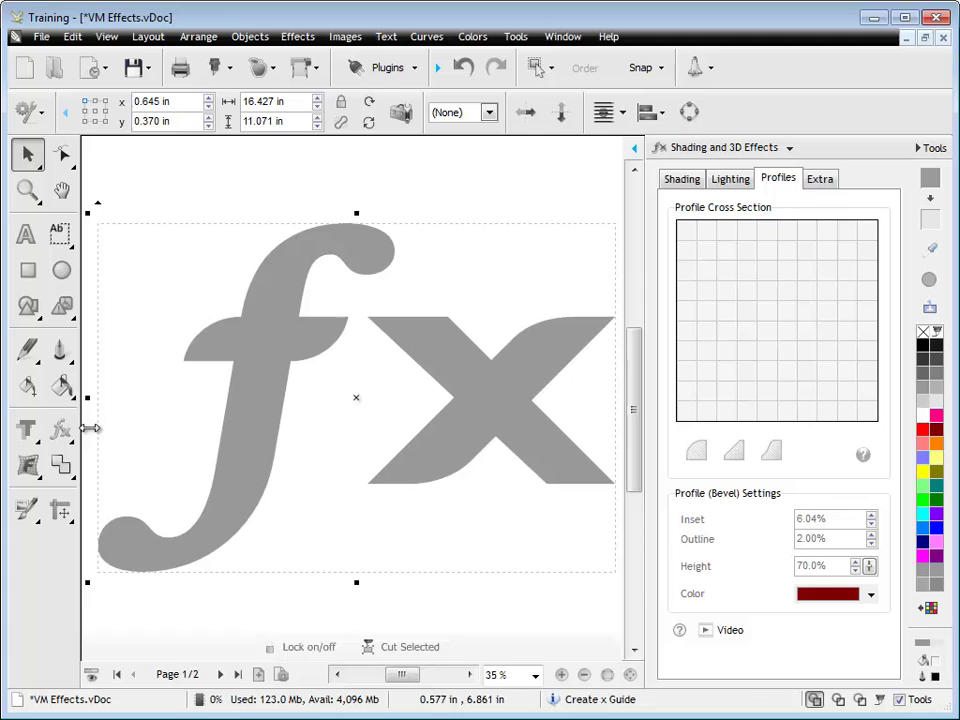
pyautogui.click(60, 430)
pyautogui.click(116, 441)
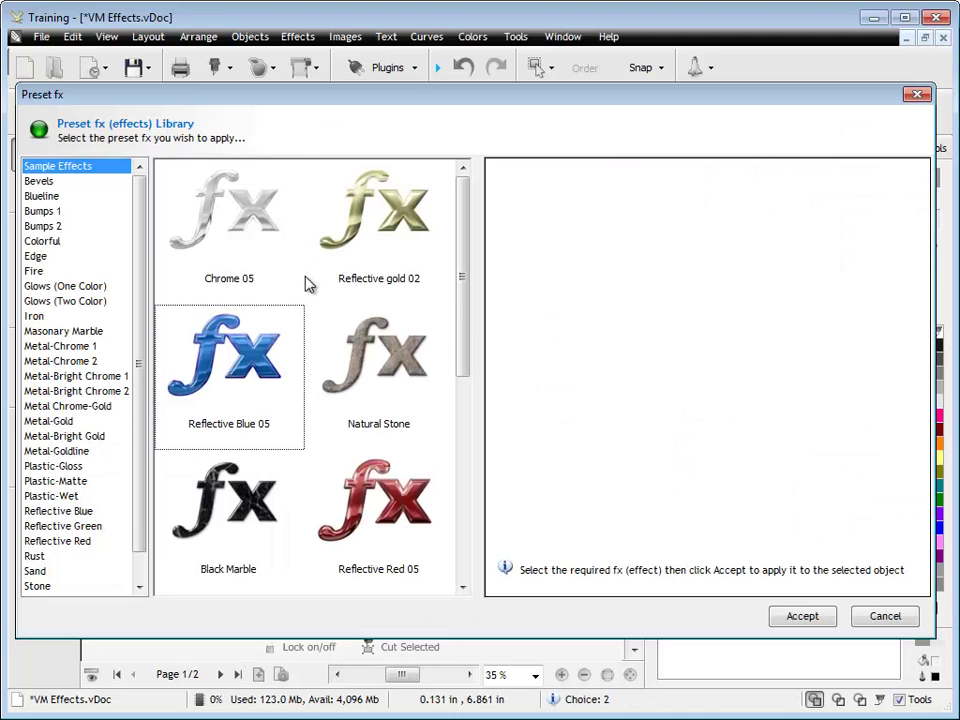
pyautogui.click(388, 232)
pyautogui.click(388, 318)
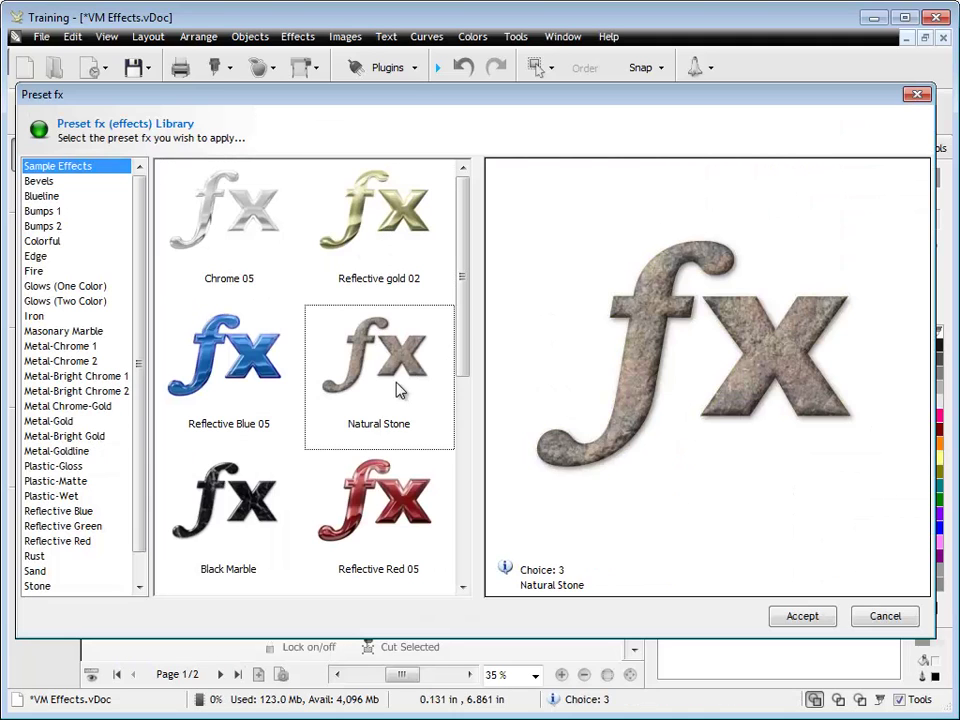
pyautogui.click(381, 467)
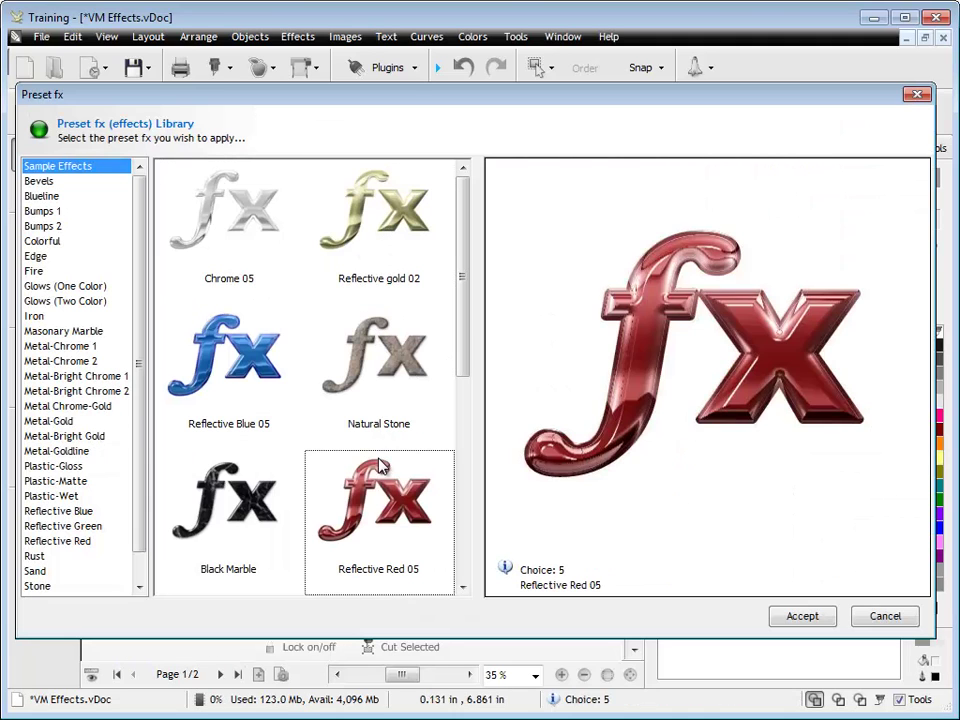
pyautogui.click(788, 616)
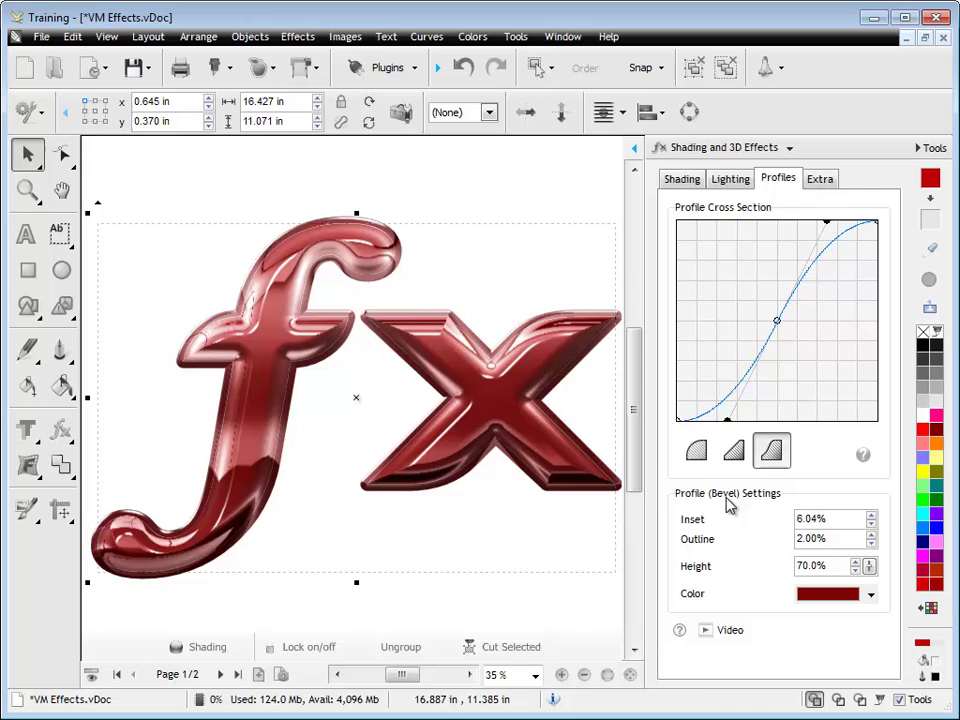
# Try the round and sigmoid bevel profiles, then settle on the straight linear profile
pyautogui.click(697, 452)
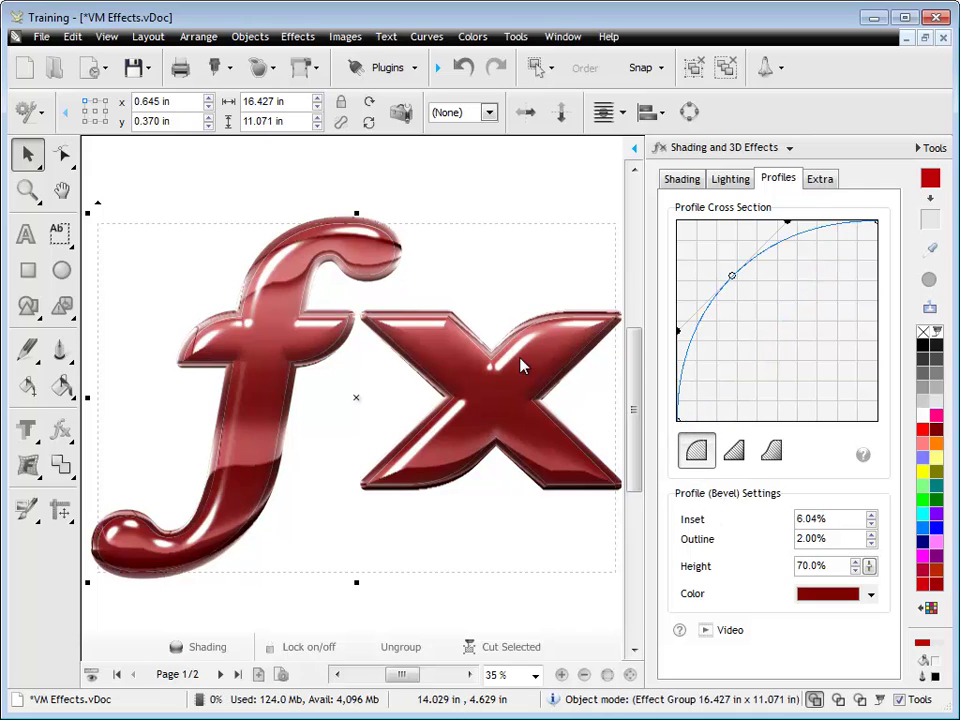
pyautogui.click(771, 452)
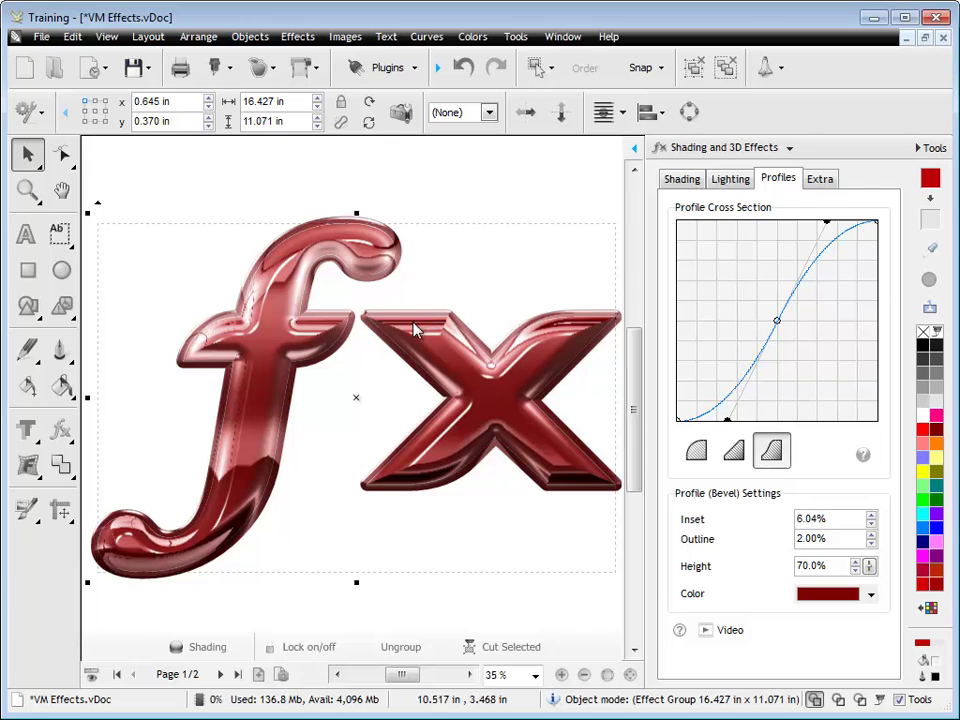
pyautogui.click(696, 450)
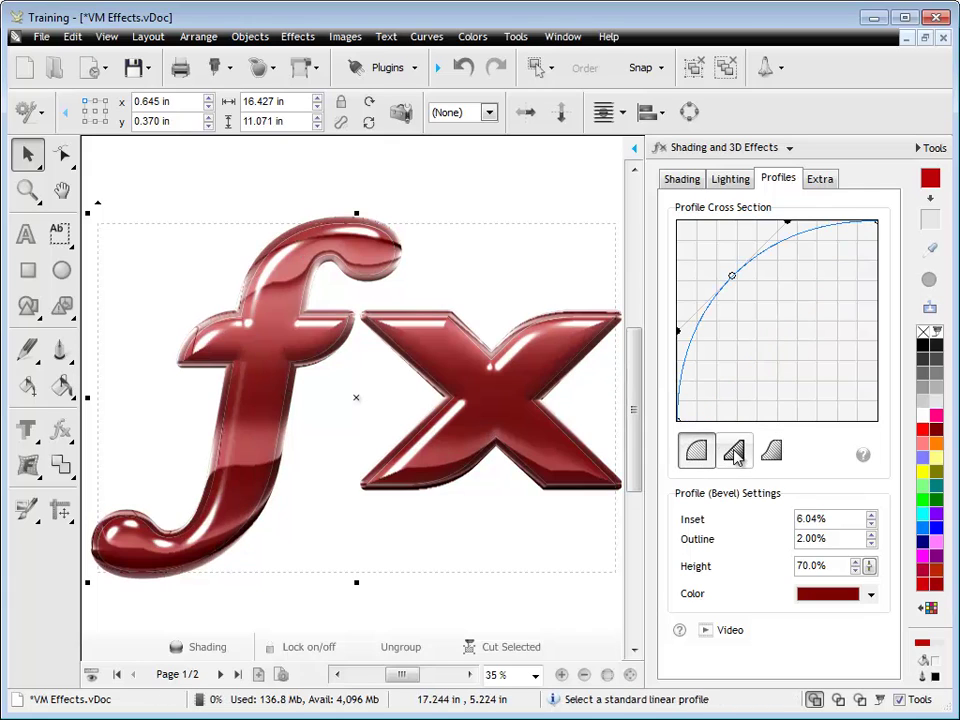
pyautogui.click(734, 452)
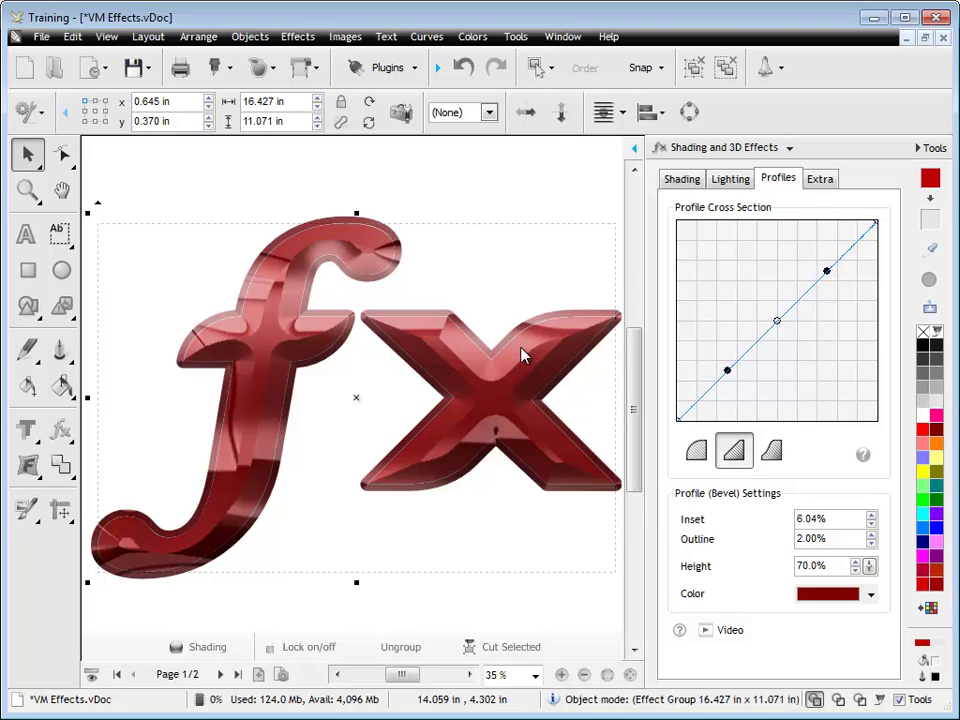
# Set the bevel inset to 10%, switch to a round profile, then narrow the inset to 5.00%
pyautogui.click(836, 518)
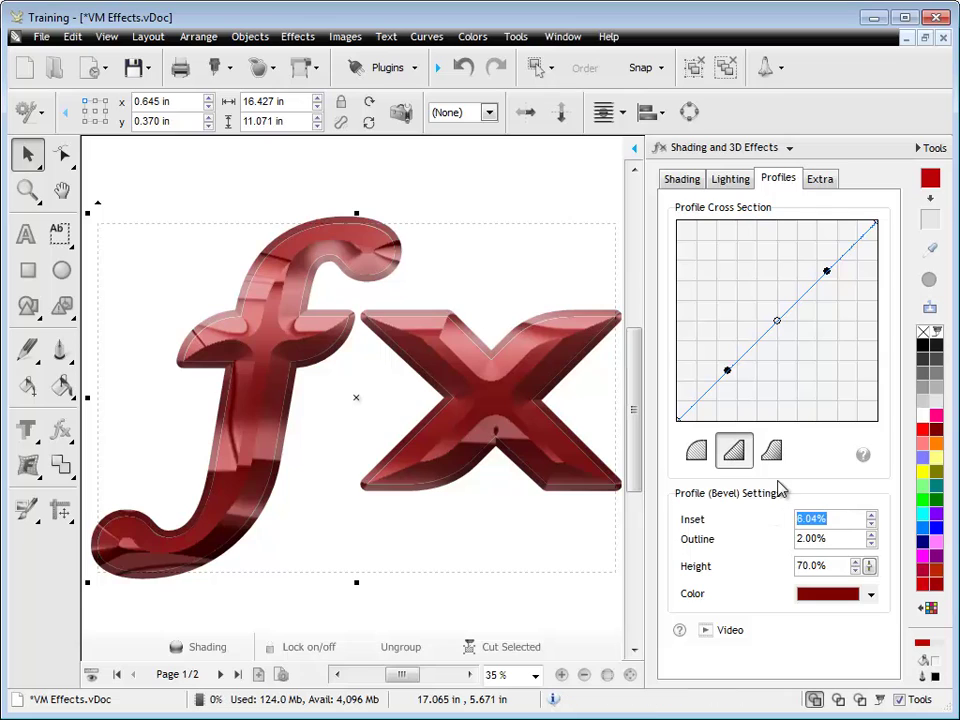
pyautogui.press('Return')
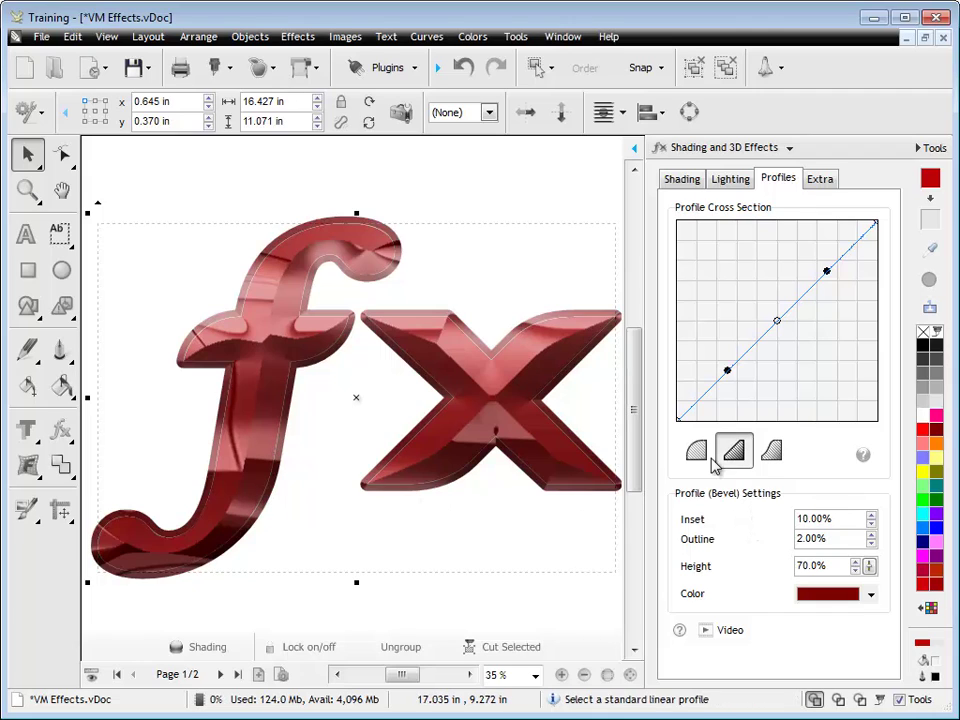
pyautogui.click(696, 451)
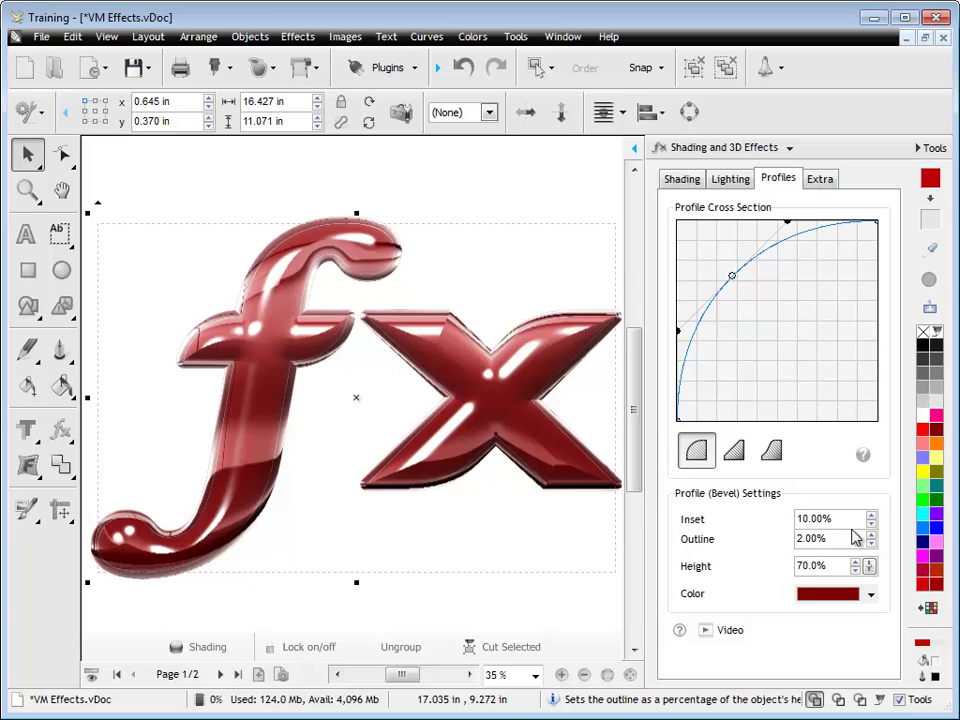
pyautogui.moveTo(834, 519); pyautogui.dragTo(748, 513)
pyautogui.write('5')
pyautogui.press('Return')
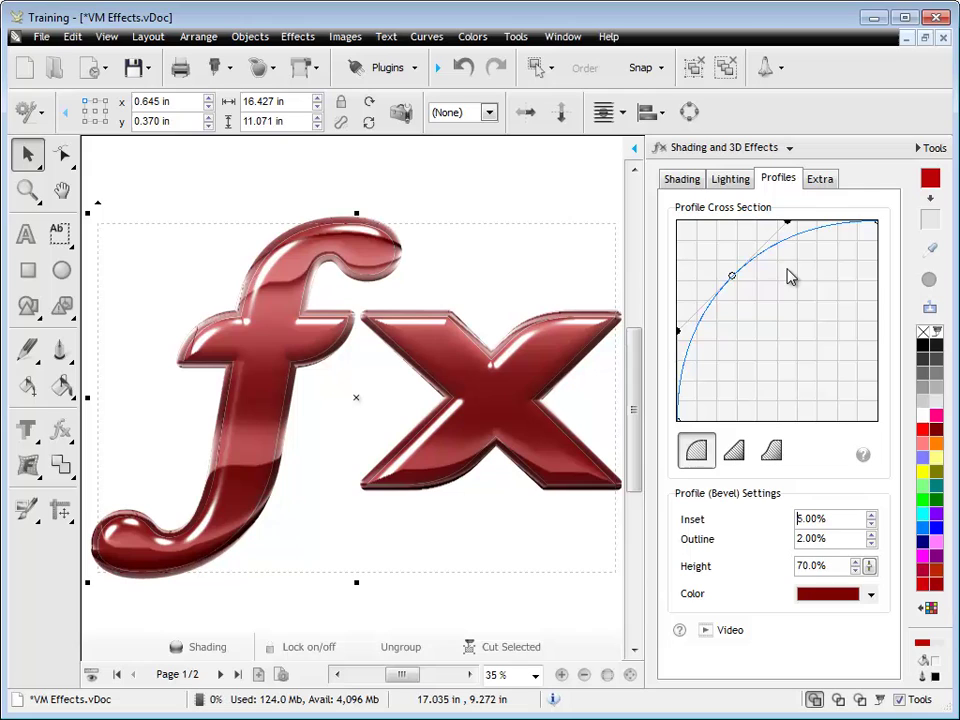
# Drag the Profile Cross Section points into a custom curve that rises steeply then flattens
pyautogui.moveTo(738, 285); pyautogui.dragTo(772, 316)
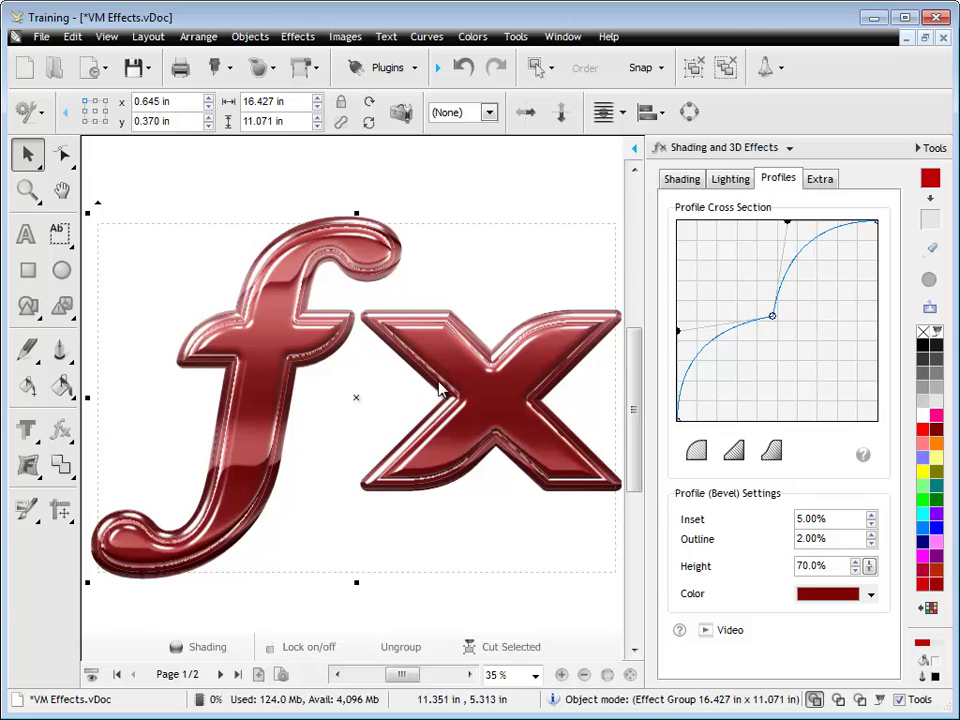
pyautogui.moveTo(772, 317); pyautogui.dragTo(774, 338)
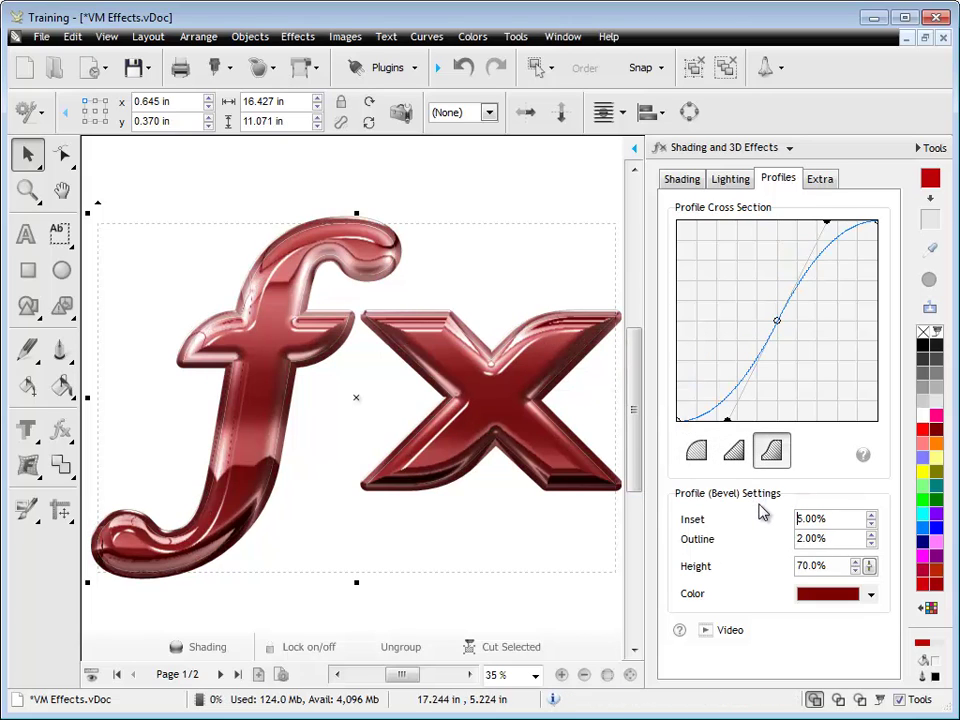
pyautogui.moveTo(778, 322); pyautogui.dragTo(728, 242)
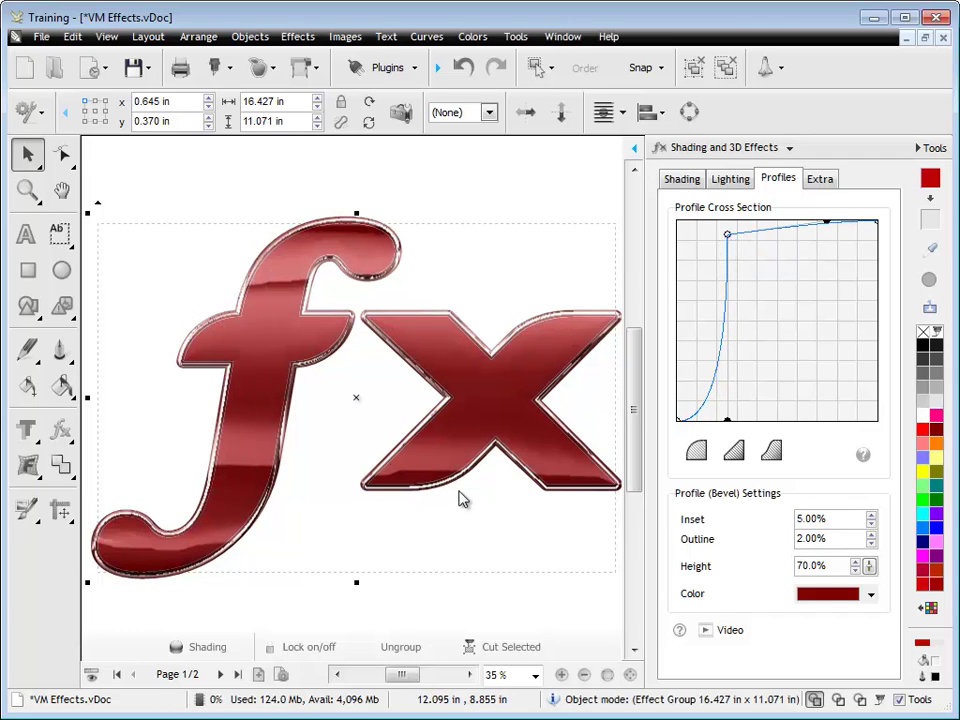
pyautogui.moveTo(729, 237); pyautogui.dragTo(756, 246)
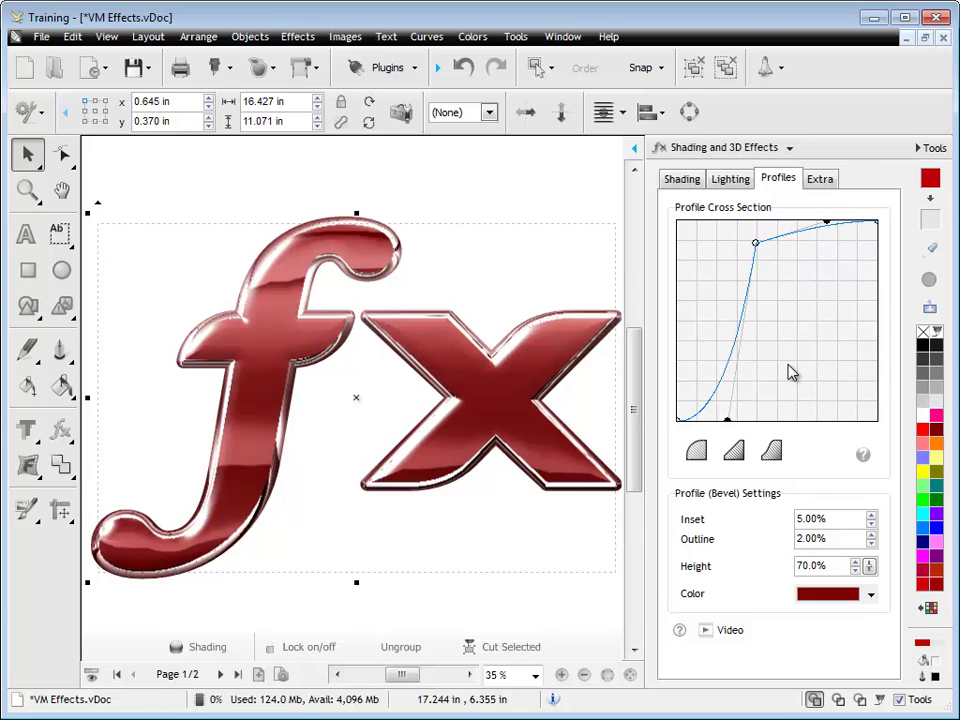
# Reset the profile to linear, then reshape it into a wavy S-curve for double-rimmed edges
pyautogui.click(734, 452)
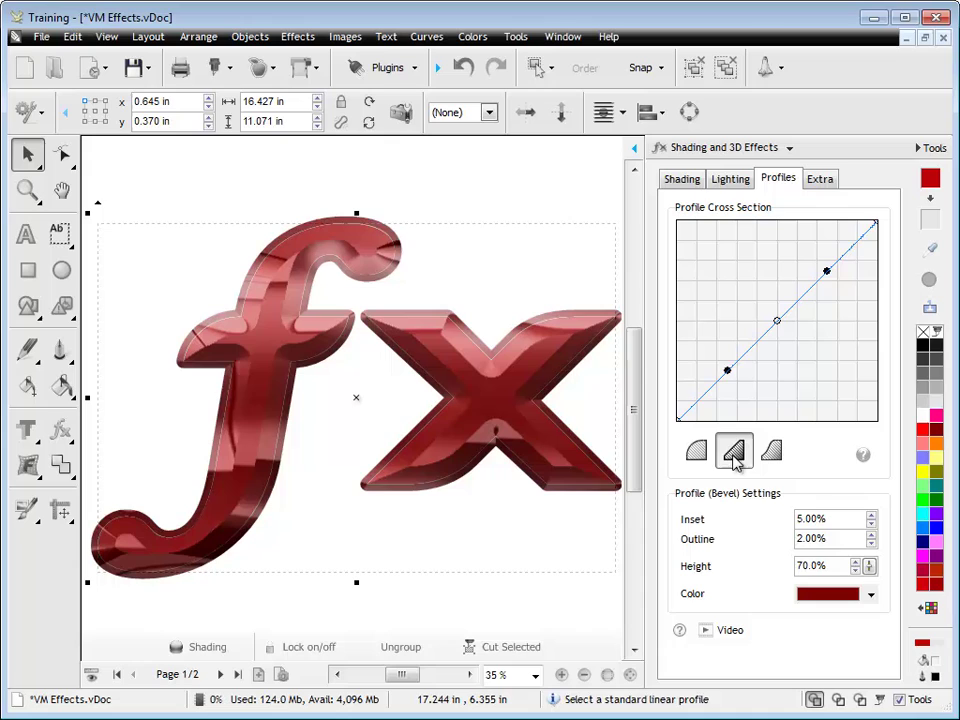
pyautogui.moveTo(730, 373); pyautogui.dragTo(709, 279)
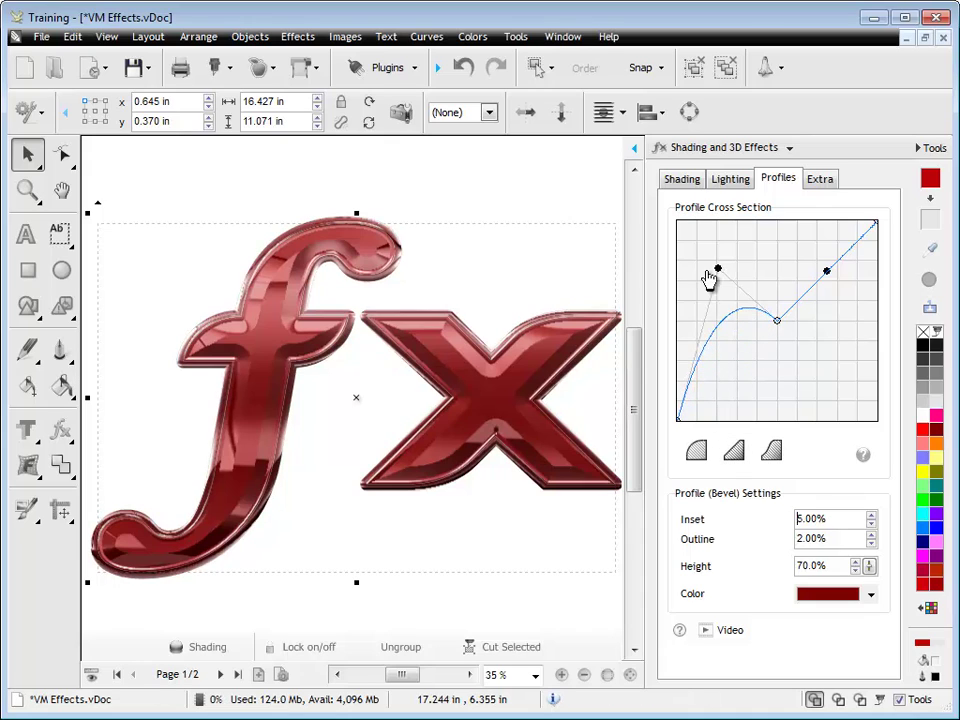
pyautogui.moveTo(827, 271); pyautogui.dragTo(856, 380)
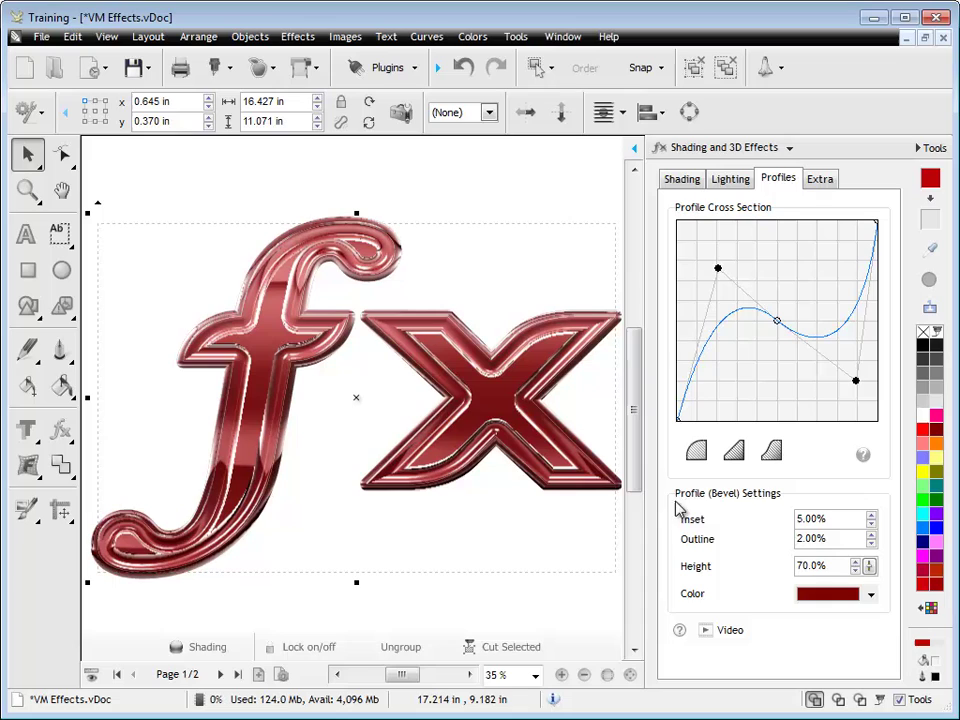
pyautogui.moveTo(718, 268); pyautogui.dragTo(716, 249)
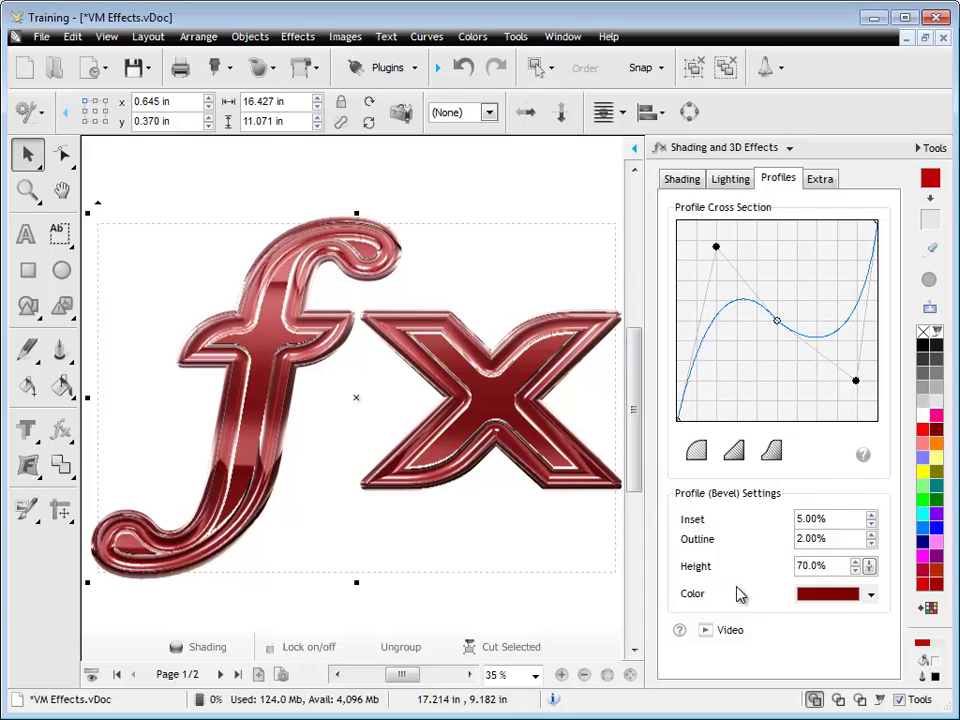
# Change the bevel outline colour from magenta to light blue in the Uniform Color Editor
pyautogui.click(871, 596)
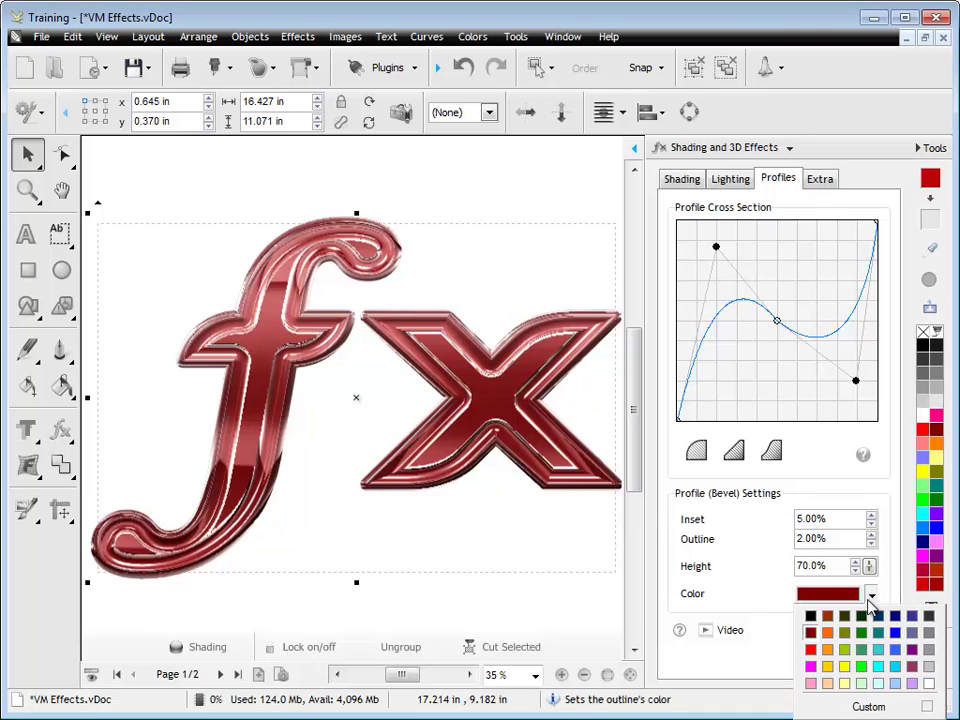
pyautogui.click(811, 667)
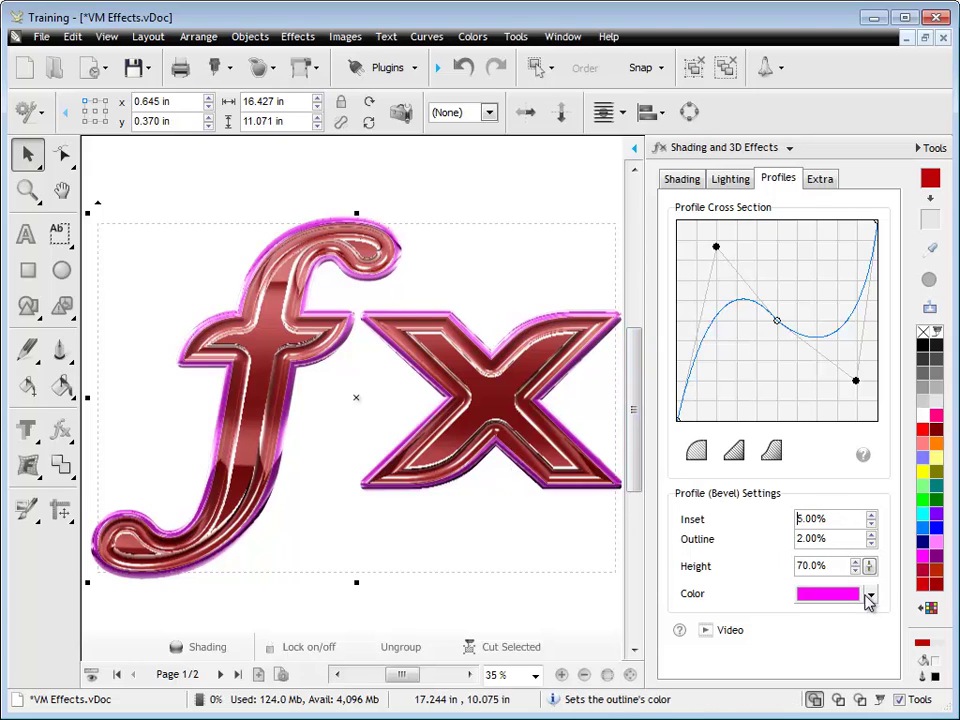
pyautogui.click(834, 597)
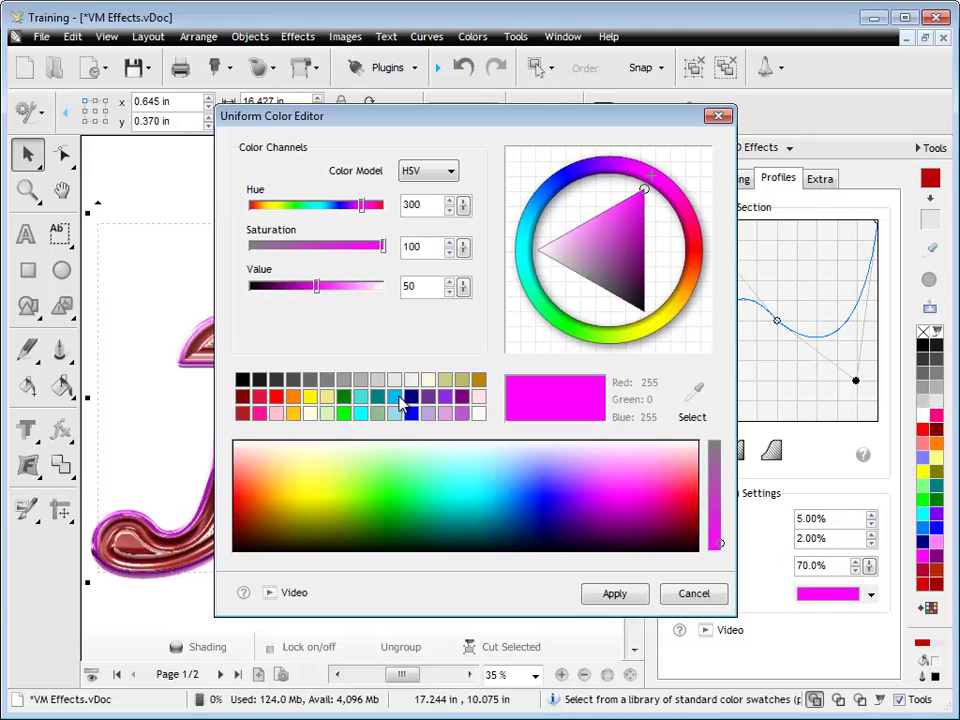
pyautogui.click(394, 396)
pyautogui.click(613, 593)
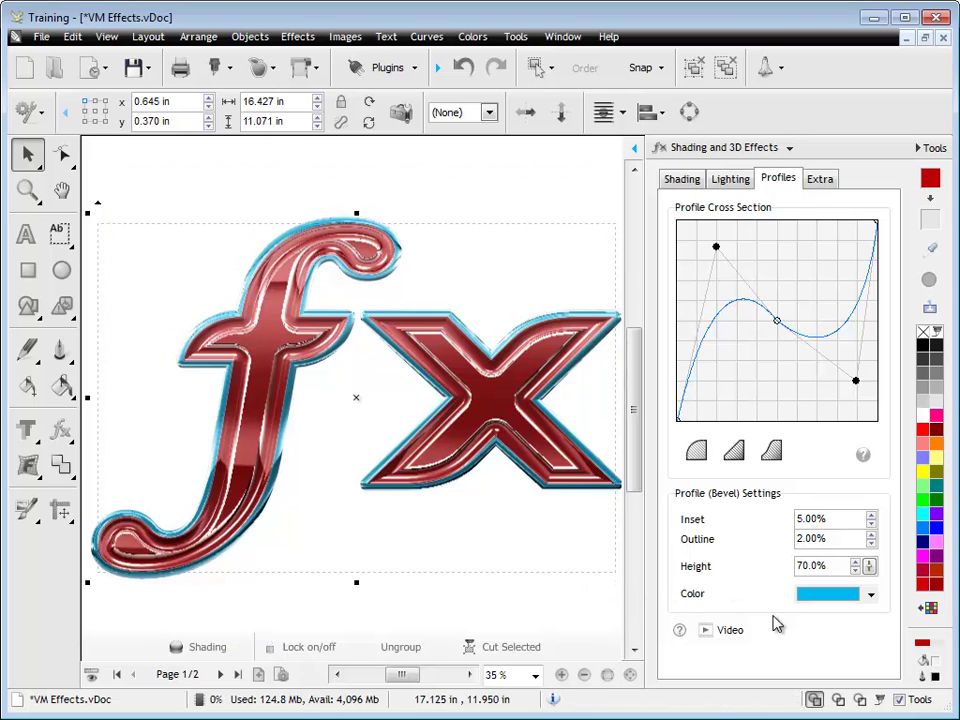
# Step the outline width up, then down through 1.00% and 0.50% until it is removed
pyautogui.click(871, 534)
pyautogui.click(871, 534)
pyautogui.click(871, 534)
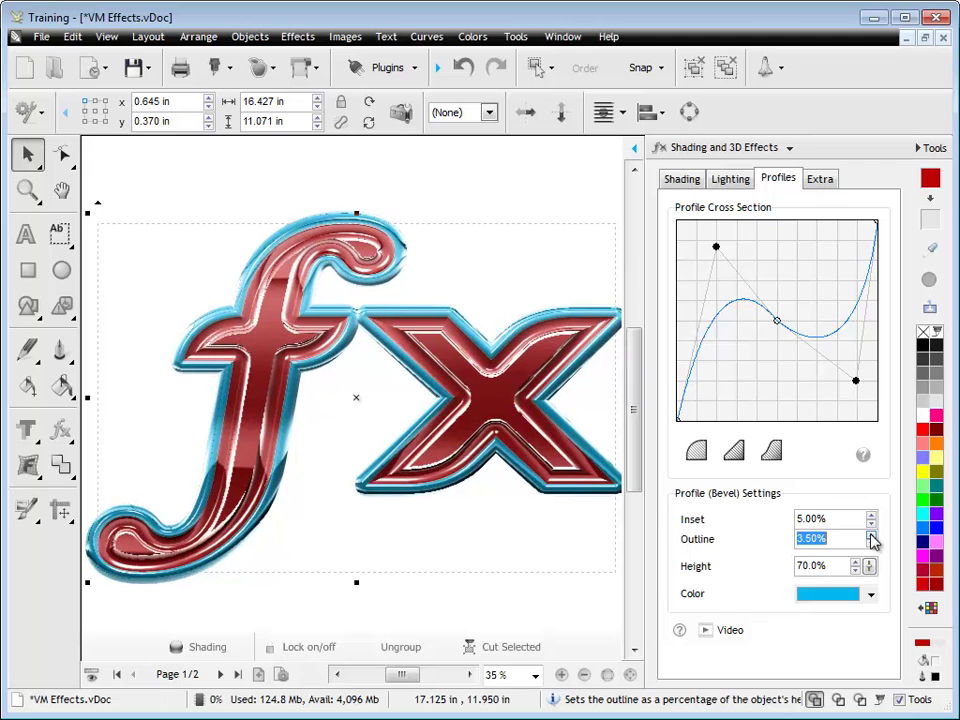
pyautogui.click(871, 543)
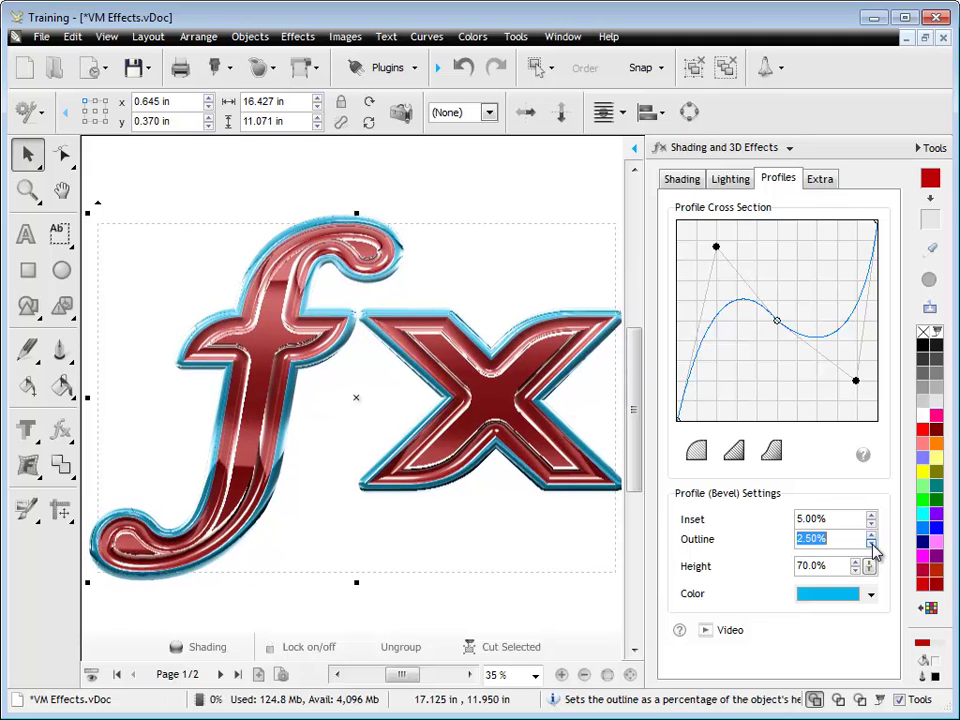
pyautogui.click(871, 543)
pyautogui.click(871, 543)
pyautogui.click(872, 545)
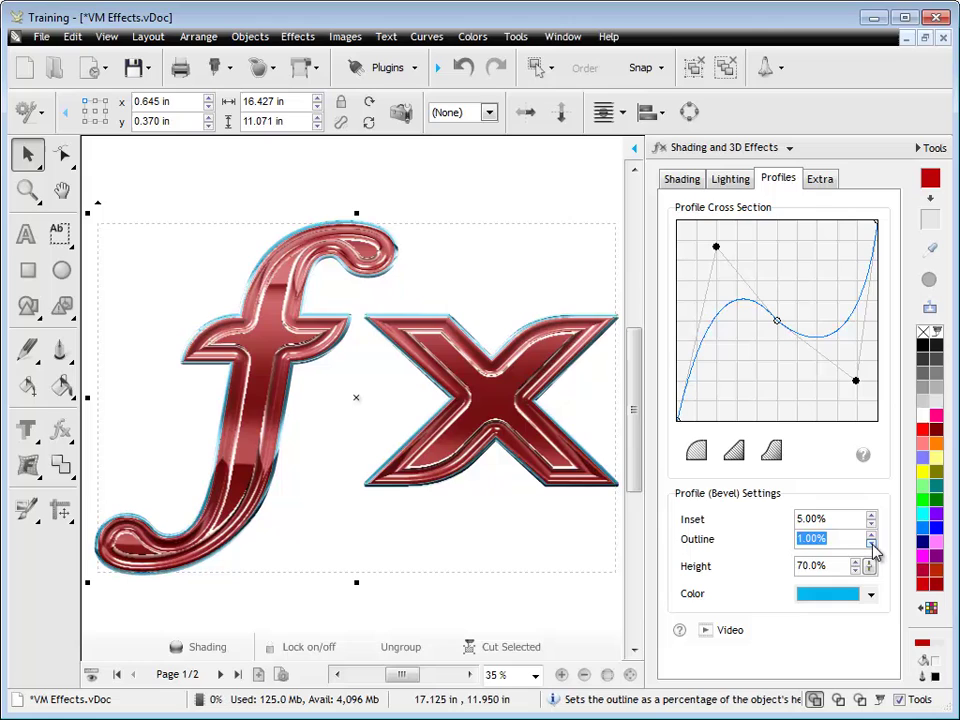
pyautogui.click(872, 545)
pyautogui.click(871, 544)
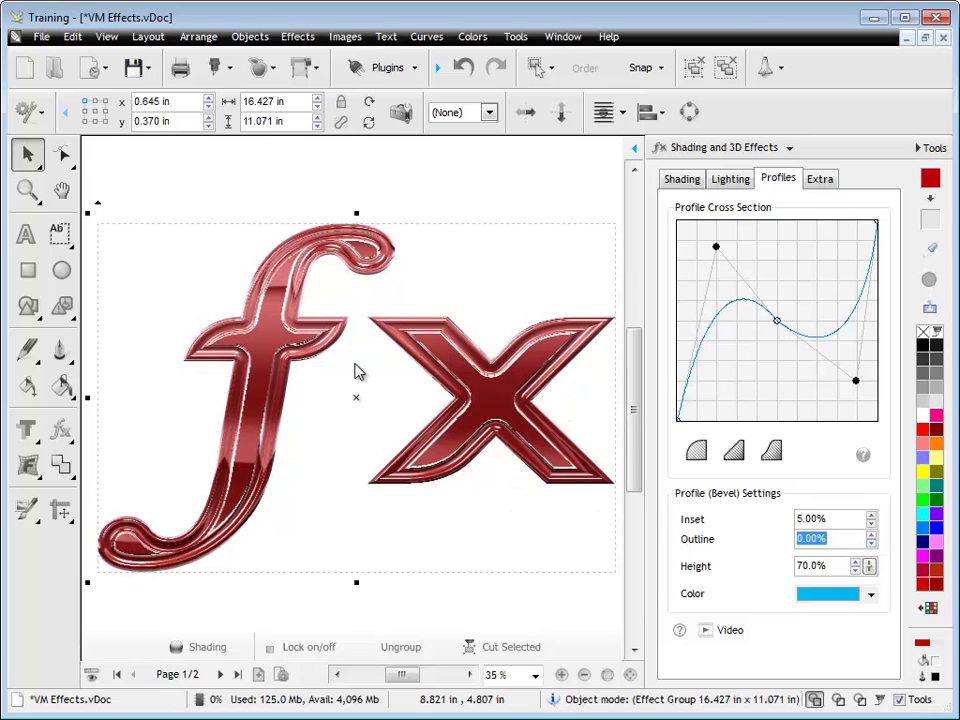
# Switch the bevel to a round profile and set the cyan outline to 1.50%
pyautogui.click(696, 450)
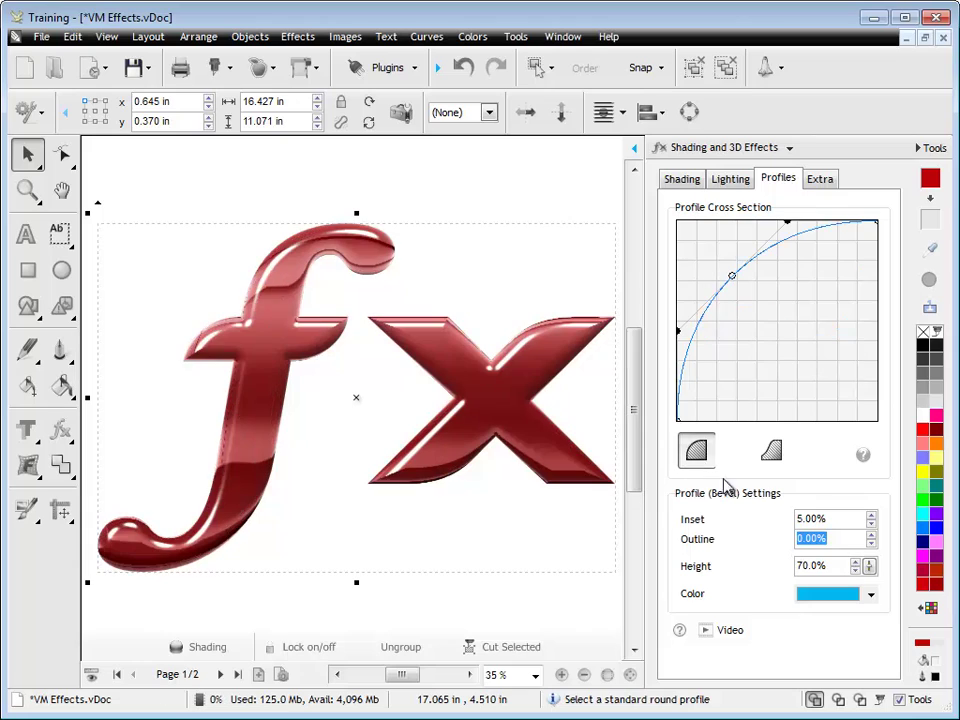
pyautogui.click(872, 534)
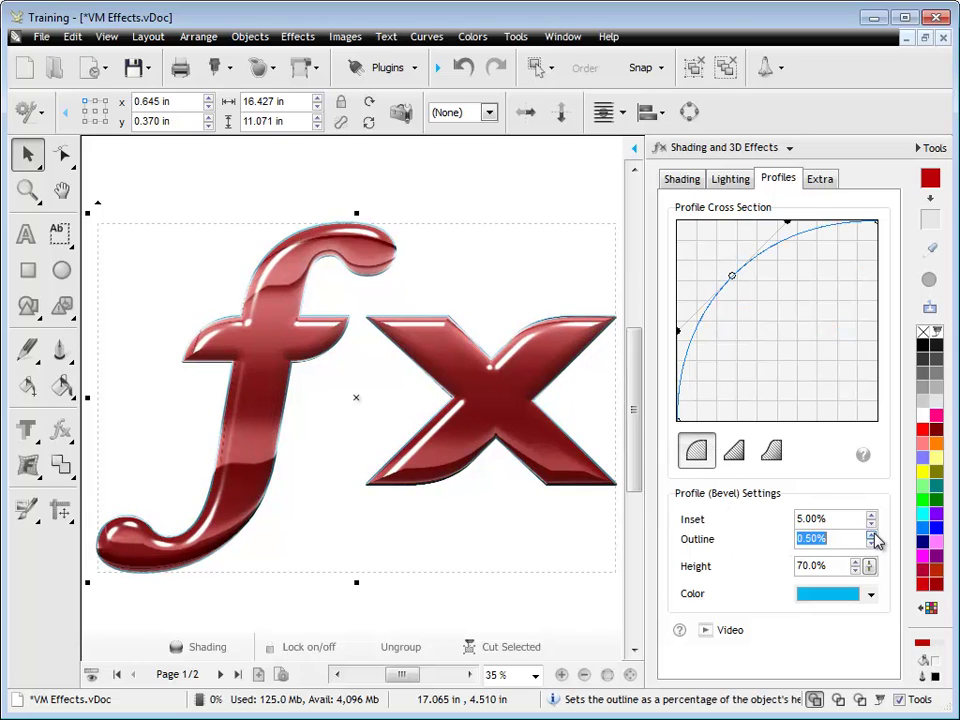
pyautogui.click(872, 534)
pyautogui.click(872, 534)
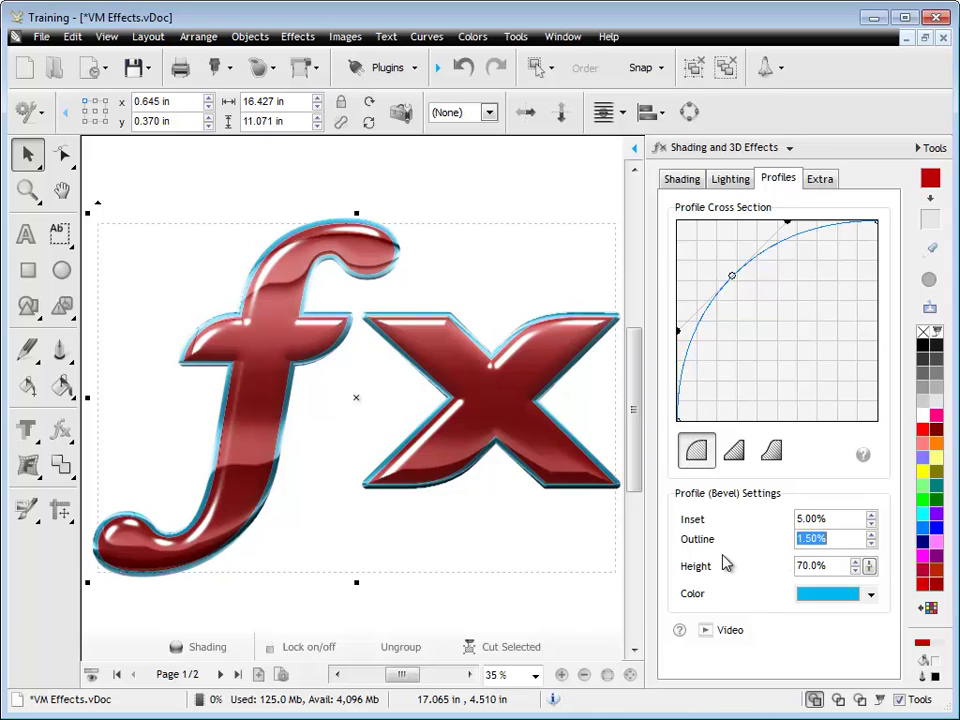
# Apply the Wrought Iron 01 preset from the Iron category of the preset library
pyautogui.click(64, 431)
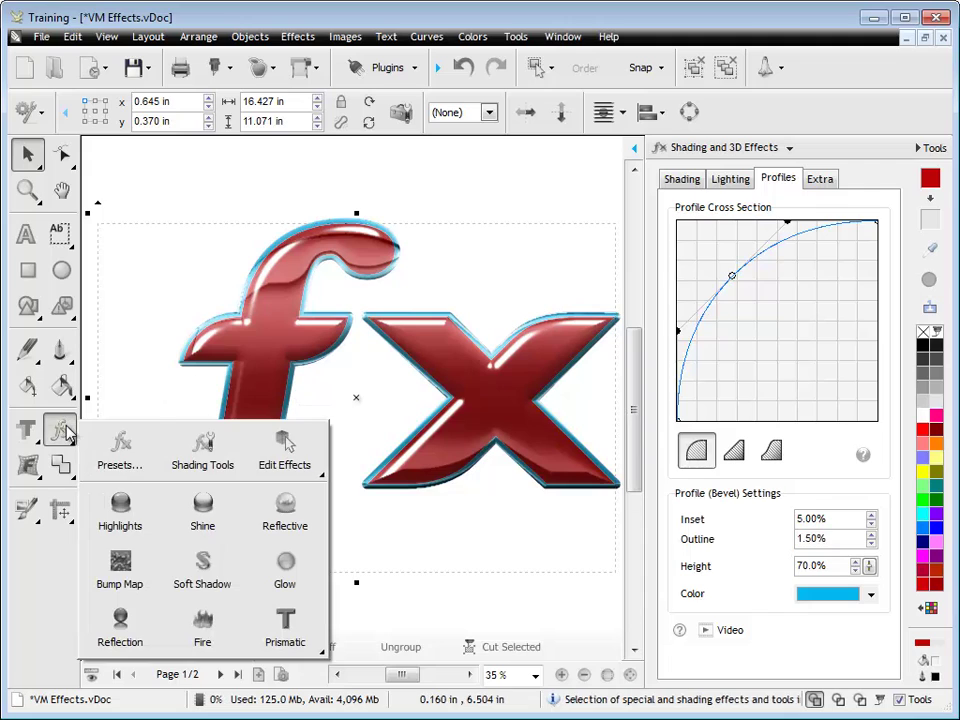
pyautogui.click(98, 444)
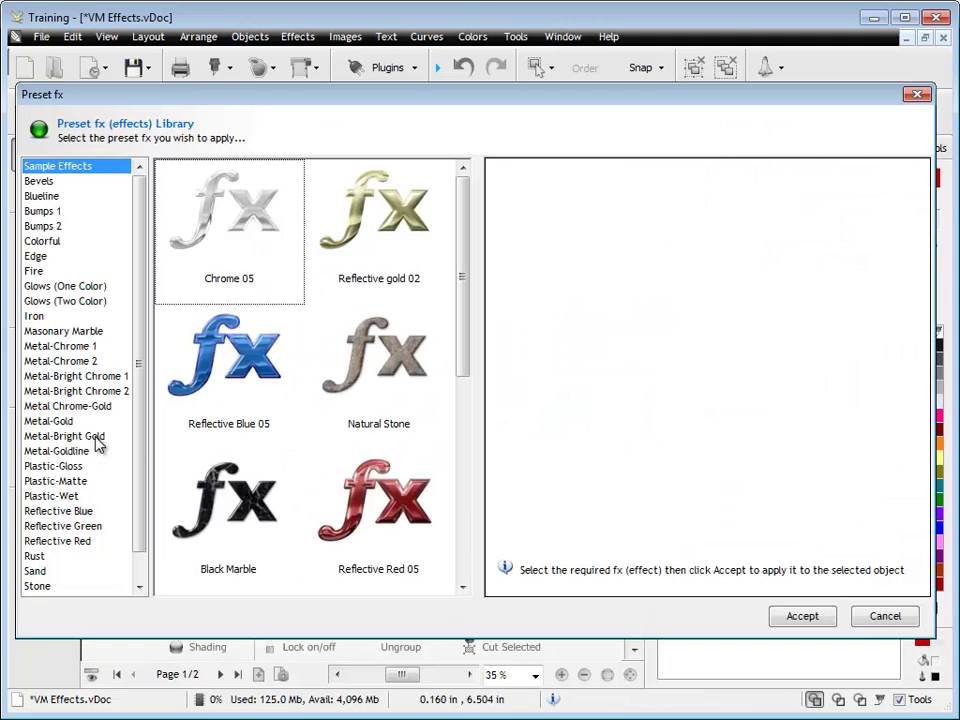
pyautogui.click(71, 318)
pyautogui.click(197, 264)
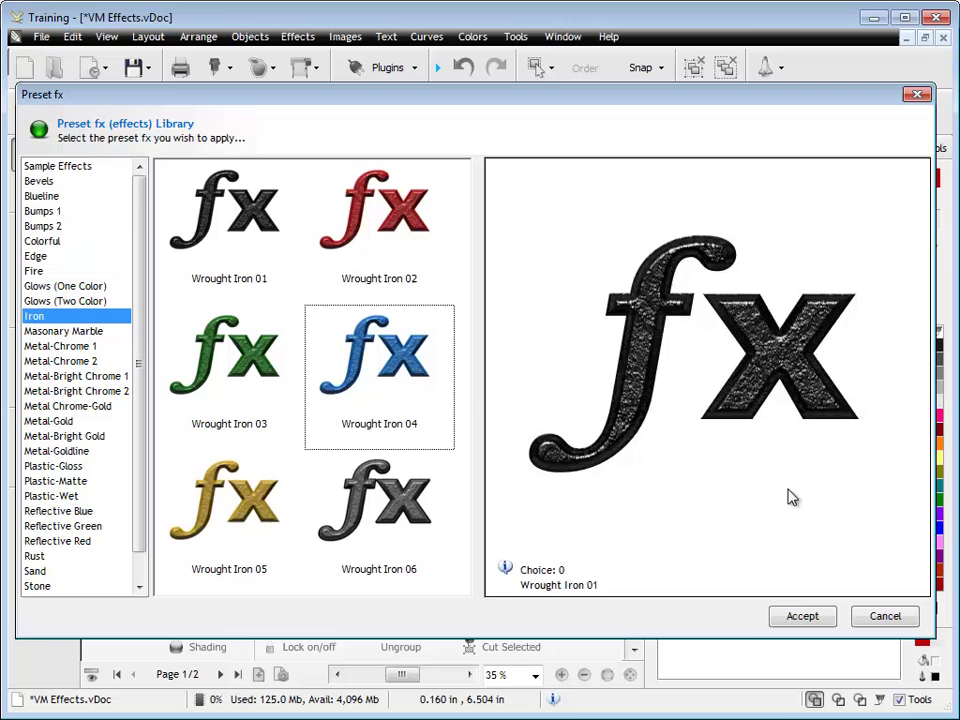
pyautogui.click(798, 618)
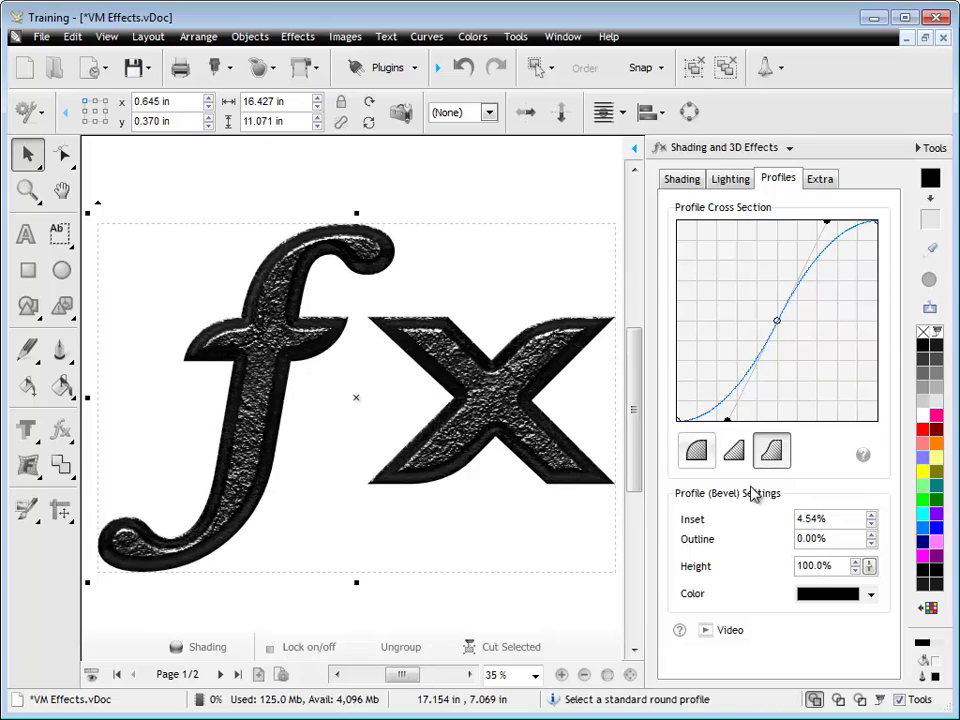
# Give the wrought-iron bevel a round profile at 100.0% height, and select the Inset value
pyautogui.click(855, 570)
pyautogui.moveTo(858, 570); pyautogui.dragTo(858, 570)
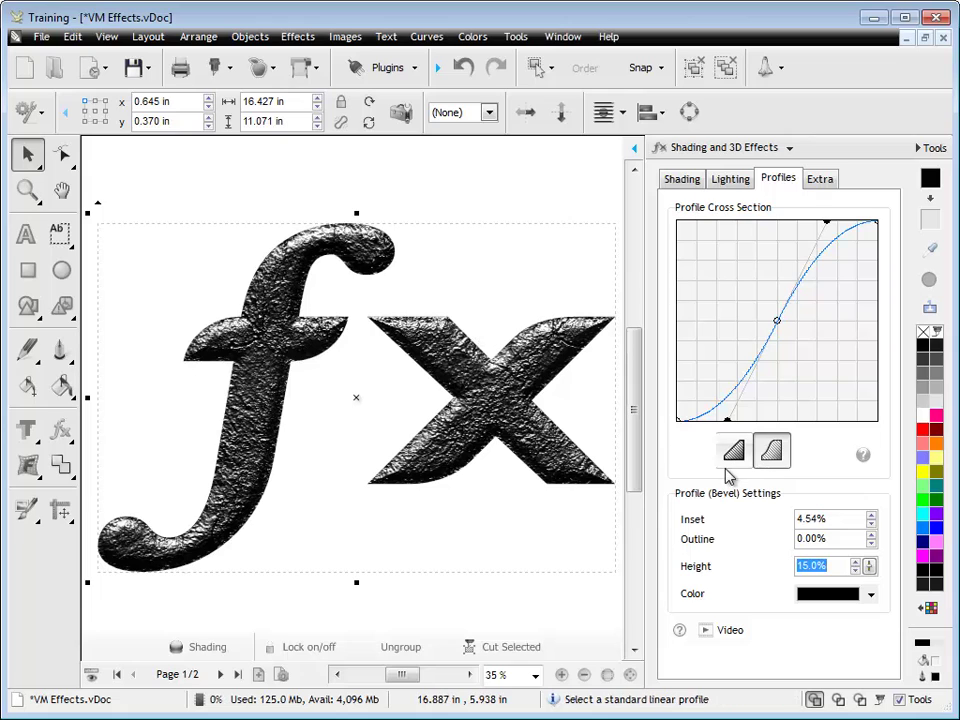
pyautogui.click(700, 453)
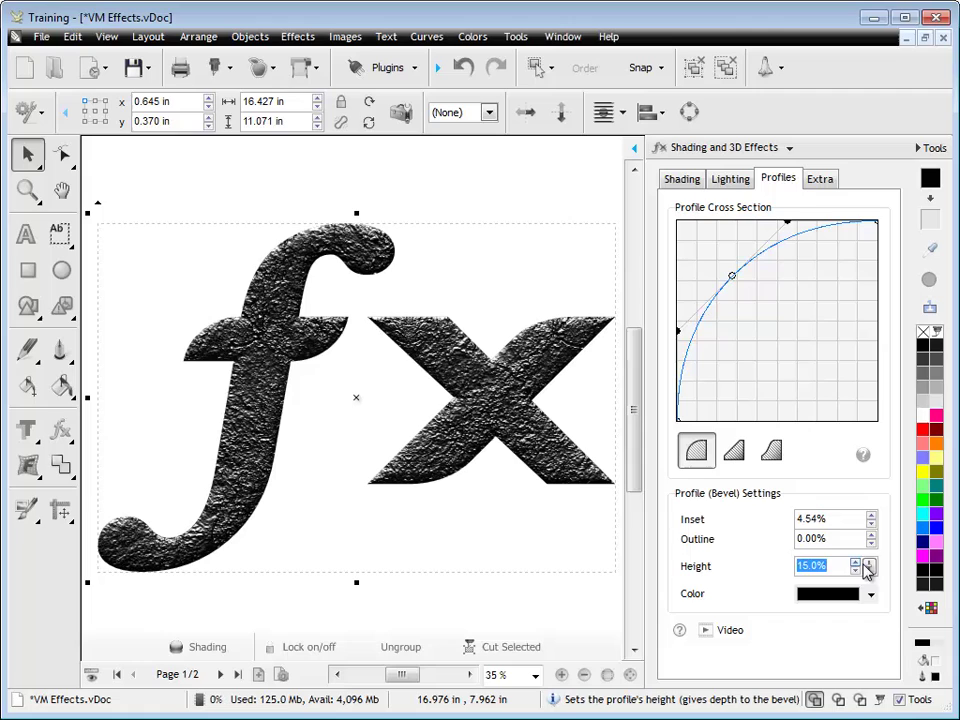
pyautogui.moveTo(864, 566); pyautogui.dragTo(874, 544)
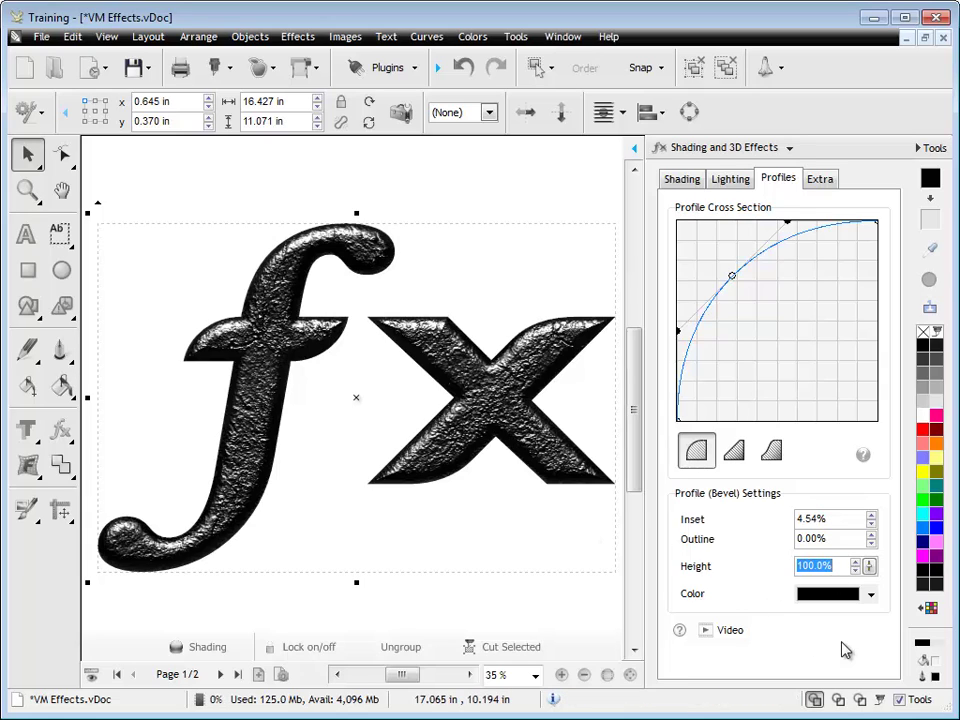
pyautogui.click(846, 519)
pyautogui.moveTo(846, 519); pyautogui.dragTo(769, 519)
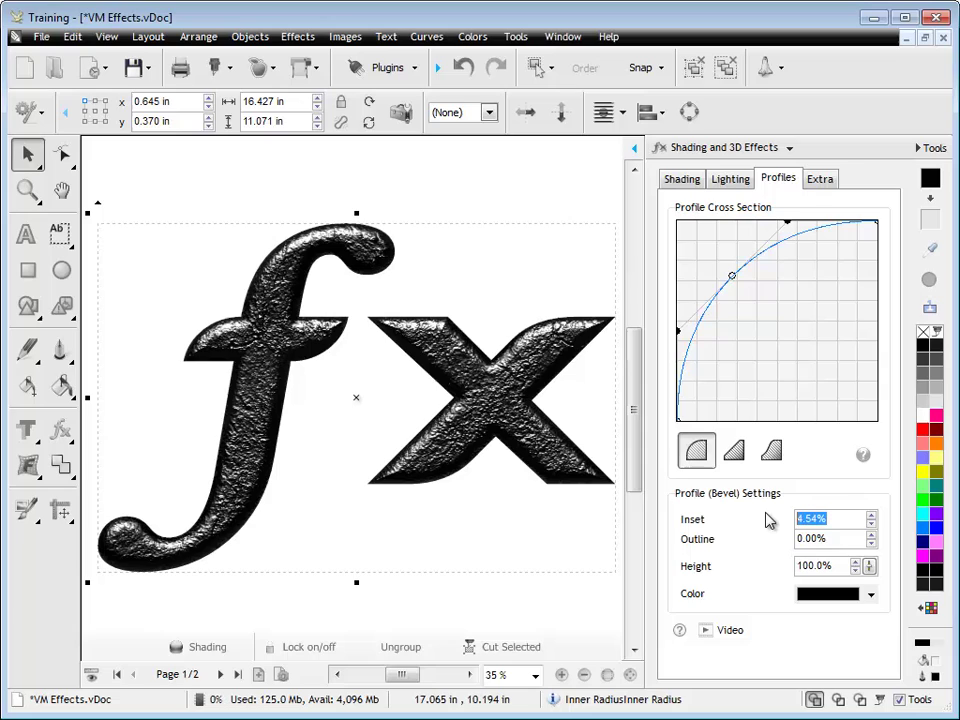
# Set the inset to 2.00% and height to -100.0% for an indented bevel, then view the reflection settings
pyautogui.write('2')
pyautogui.press('Return')
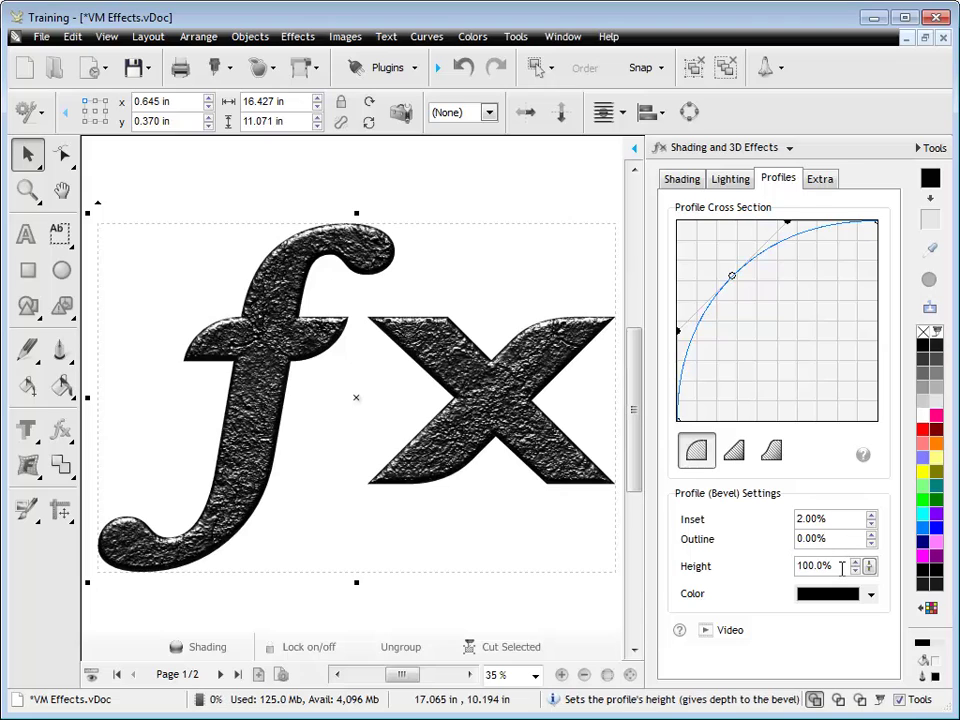
pyautogui.moveTo(872, 570); pyautogui.dragTo(872, 700)
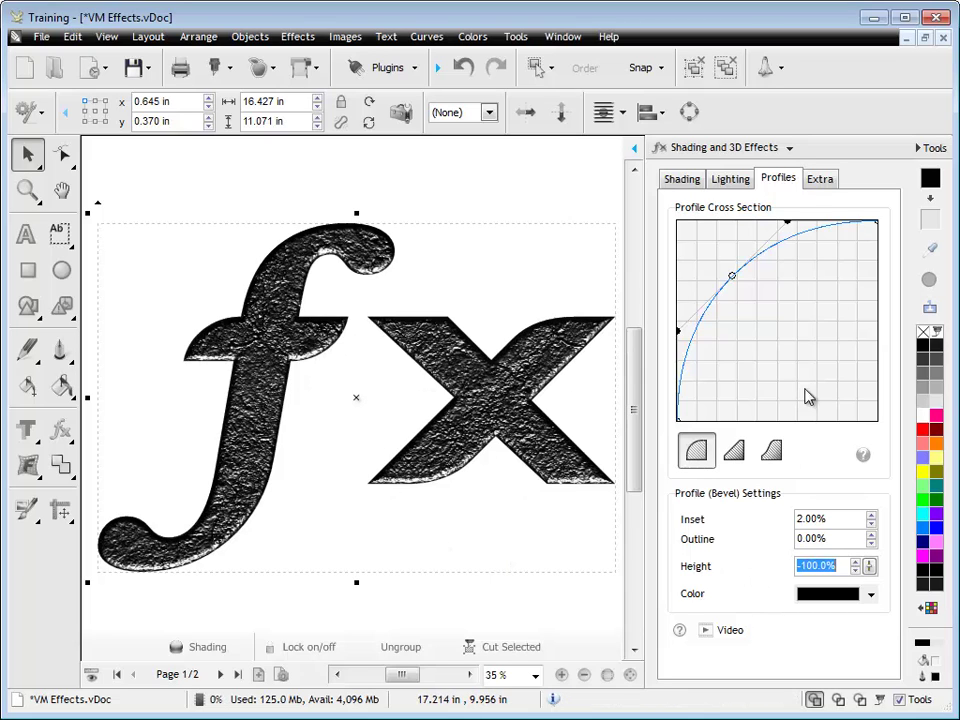
pyautogui.click(820, 178)
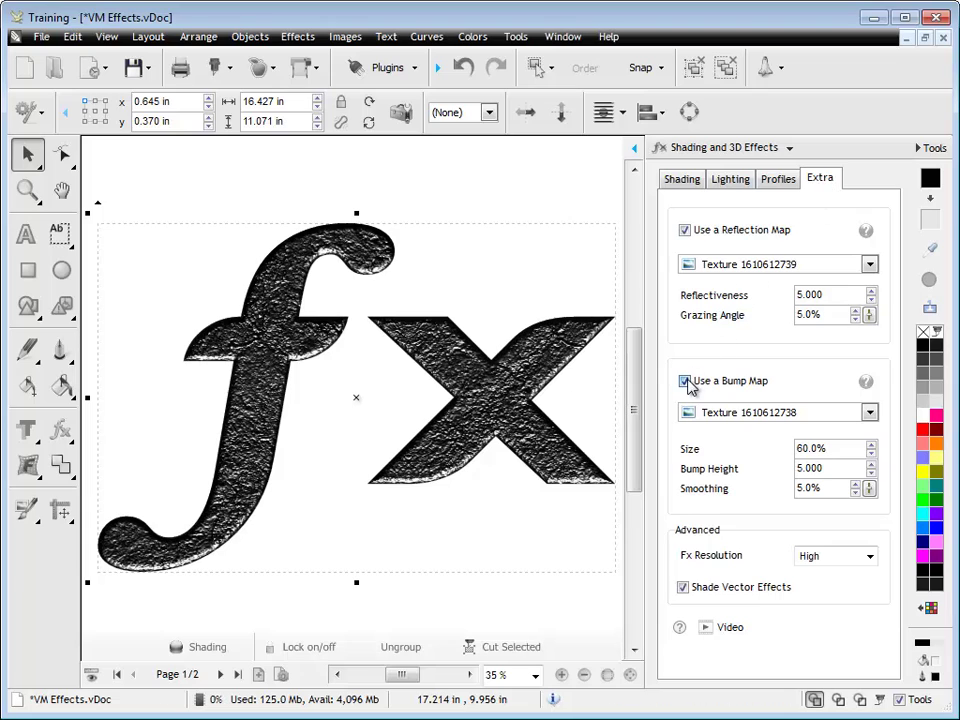
# Disable the bump map and give the fx bevel a 1.00% inset at −100.0% height
pyautogui.click(685, 381)
pyautogui.click(779, 181)
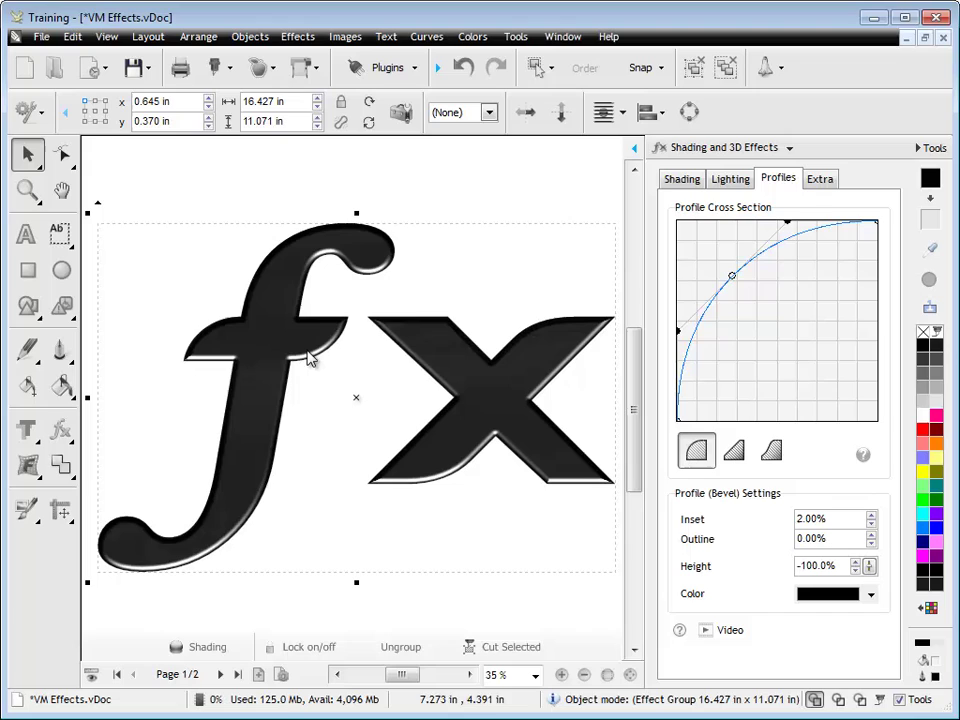
pyautogui.moveTo(868, 566); pyautogui.dragTo(893, 442)
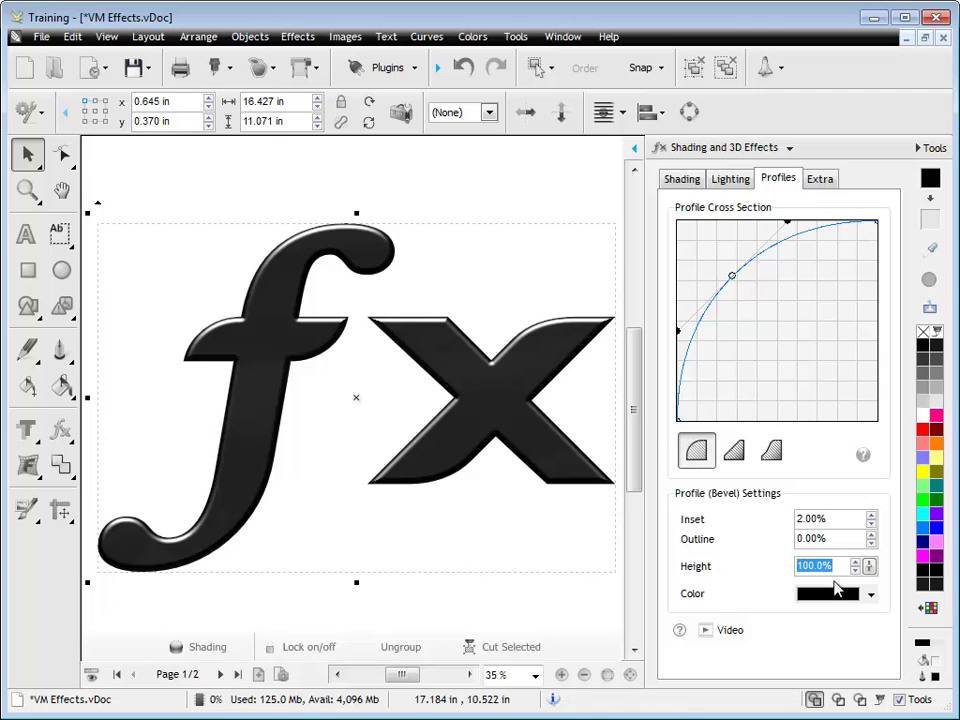
pyautogui.click(871, 525)
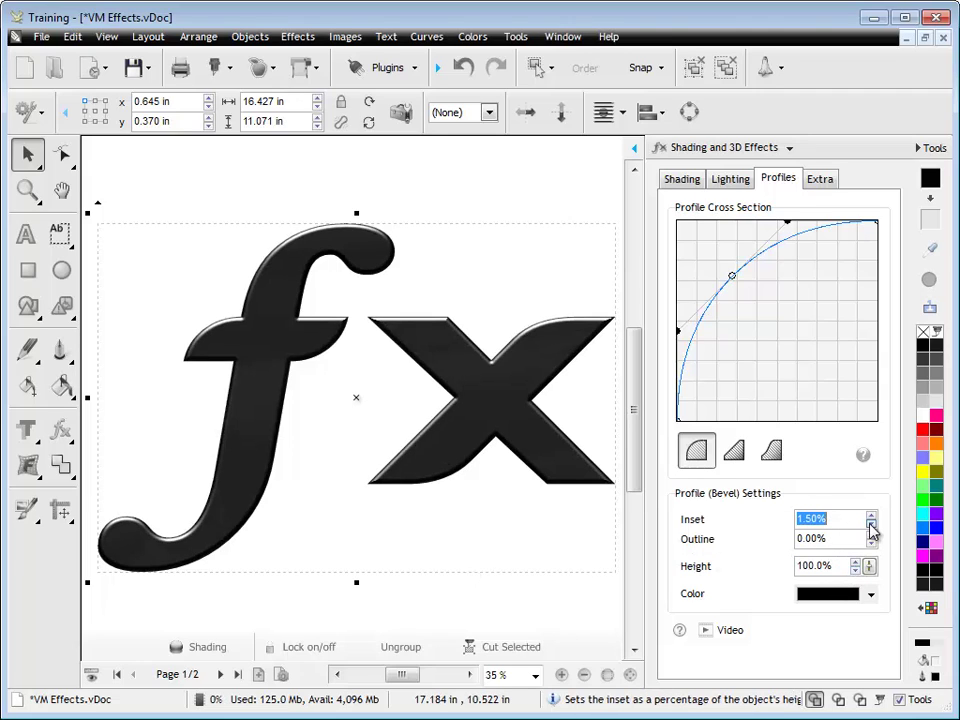
pyautogui.click(871, 525)
pyautogui.moveTo(869, 566); pyautogui.dragTo(891, 698)
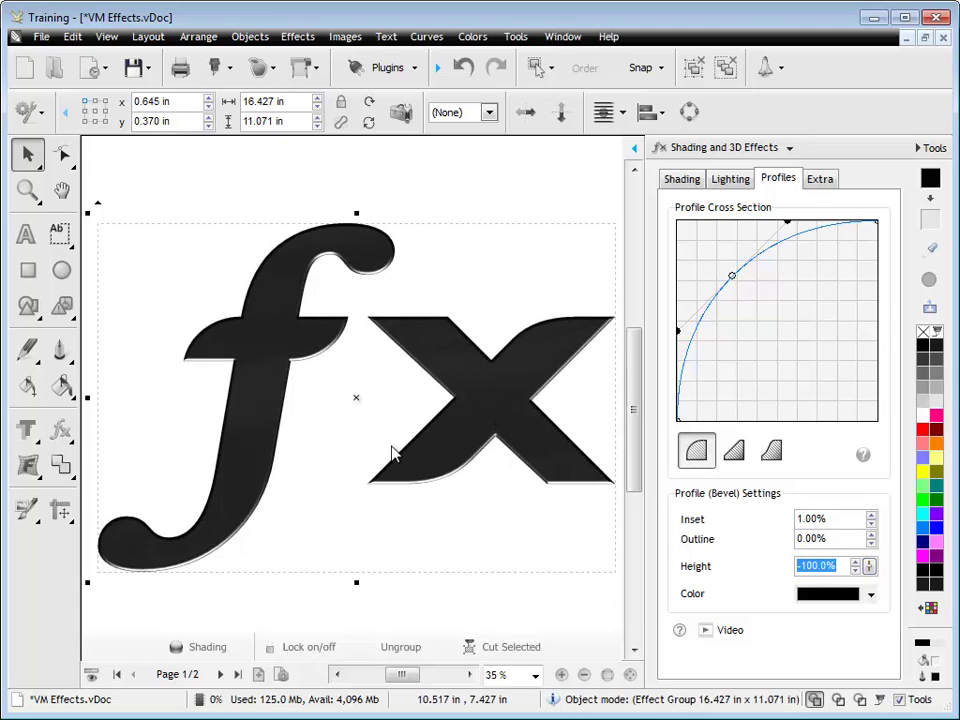
# Re-enable Use a Bump Map on the Extra tab and apply the sigmoid bevel profile
pyautogui.click(820, 179)
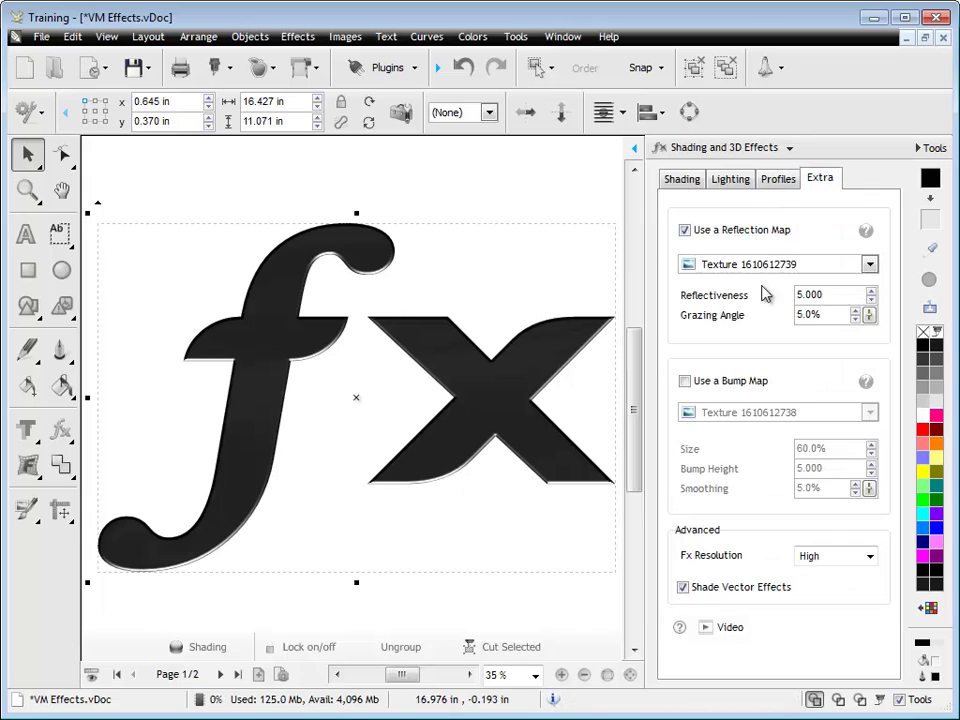
pyautogui.click(731, 382)
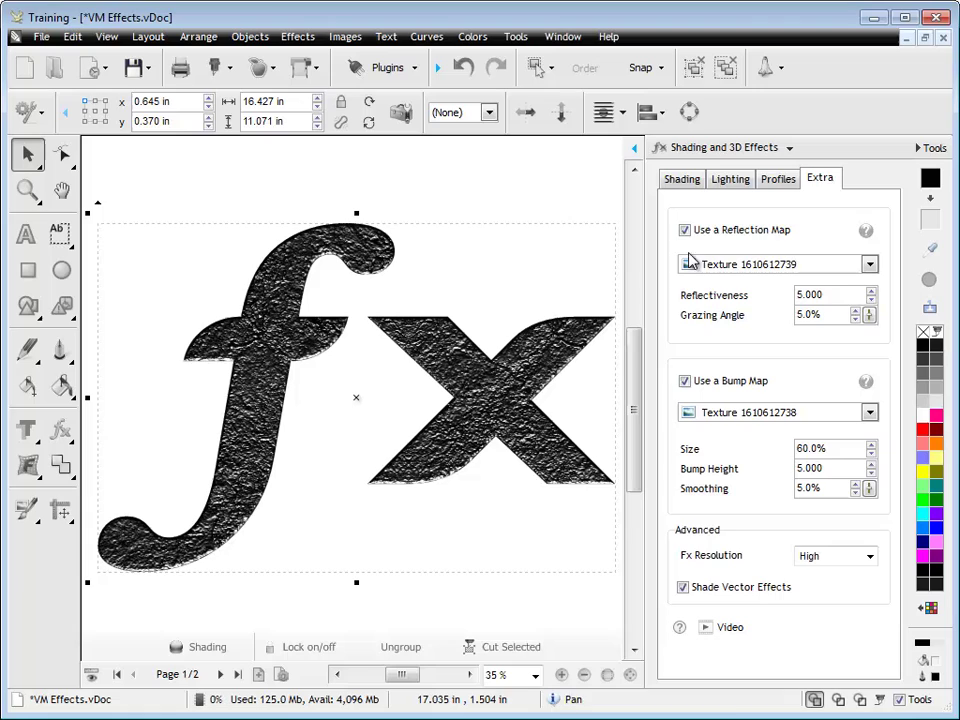
pyautogui.click(781, 181)
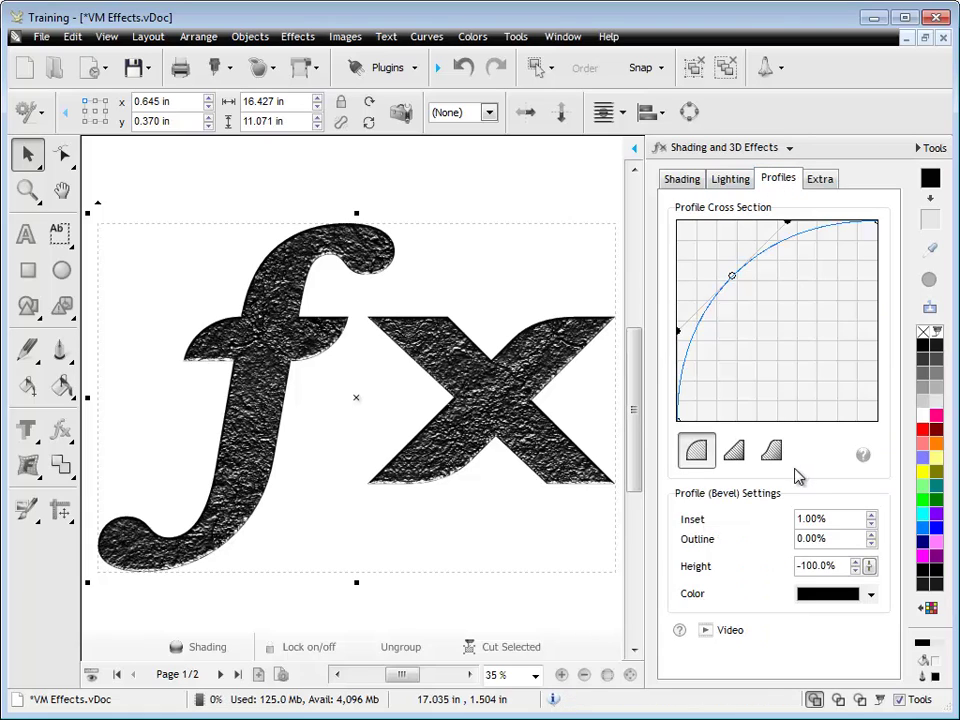
pyautogui.click(771, 450)
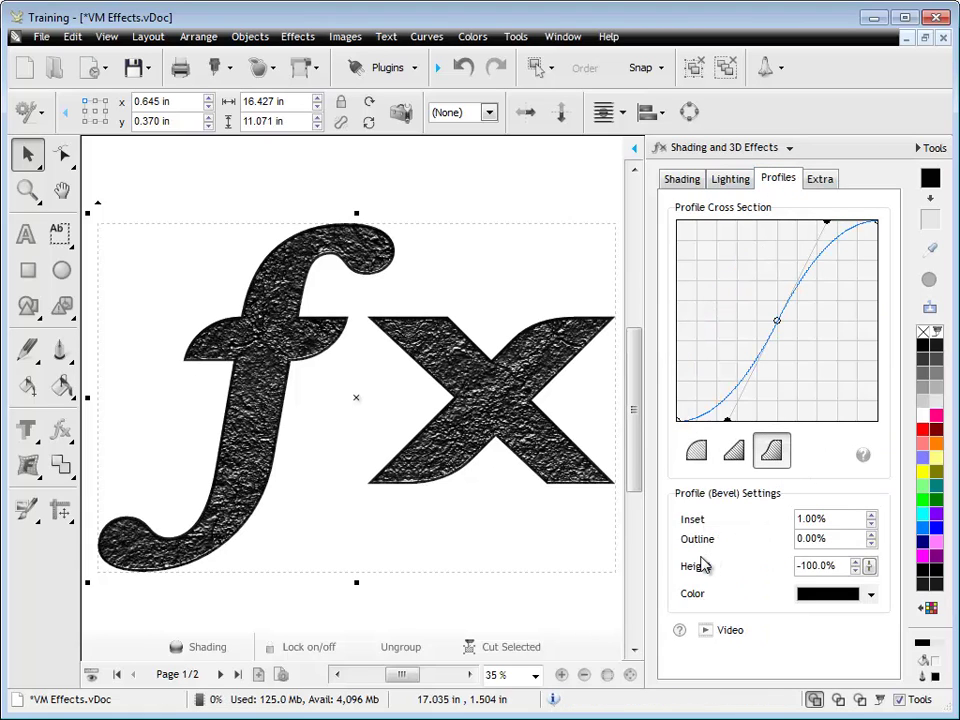